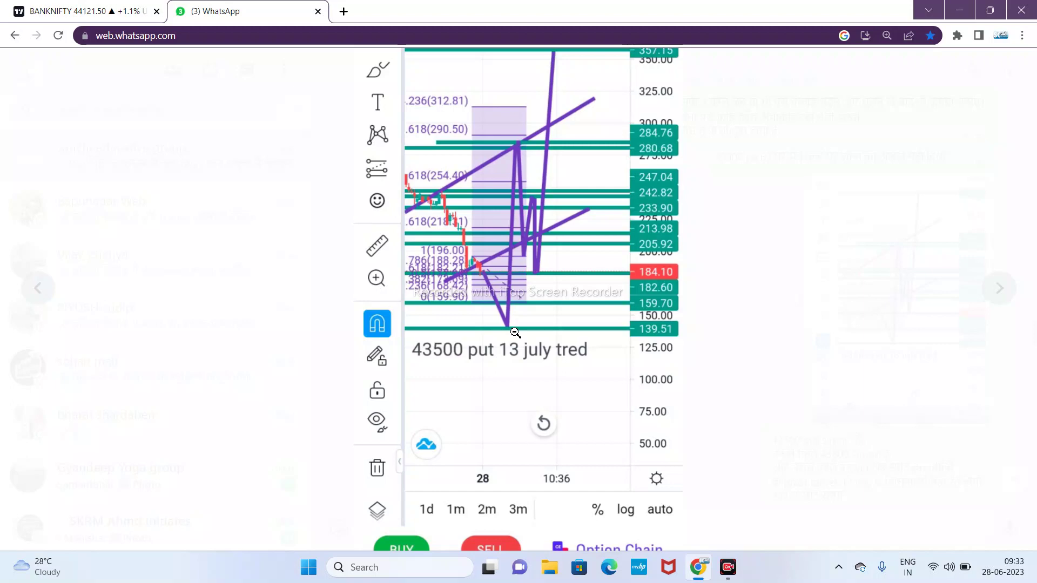
left_click(1021, 12)
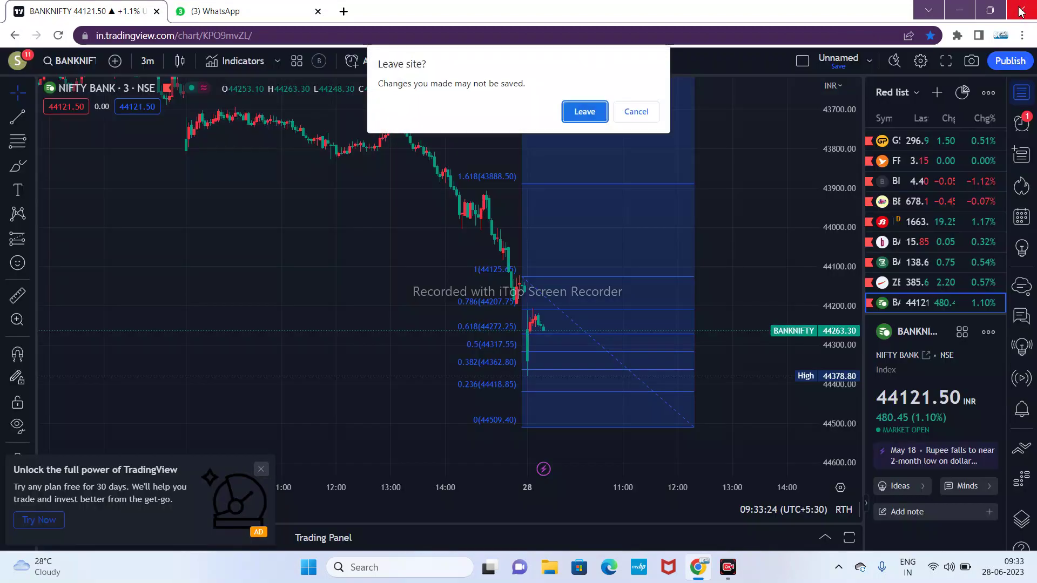
left_click(632, 110)
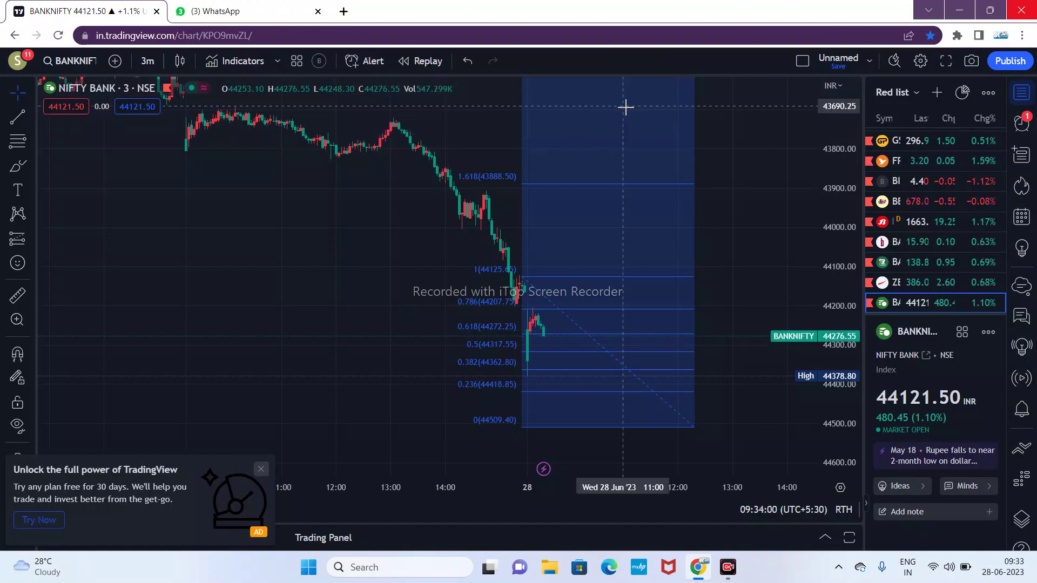
left_click(224, 13)
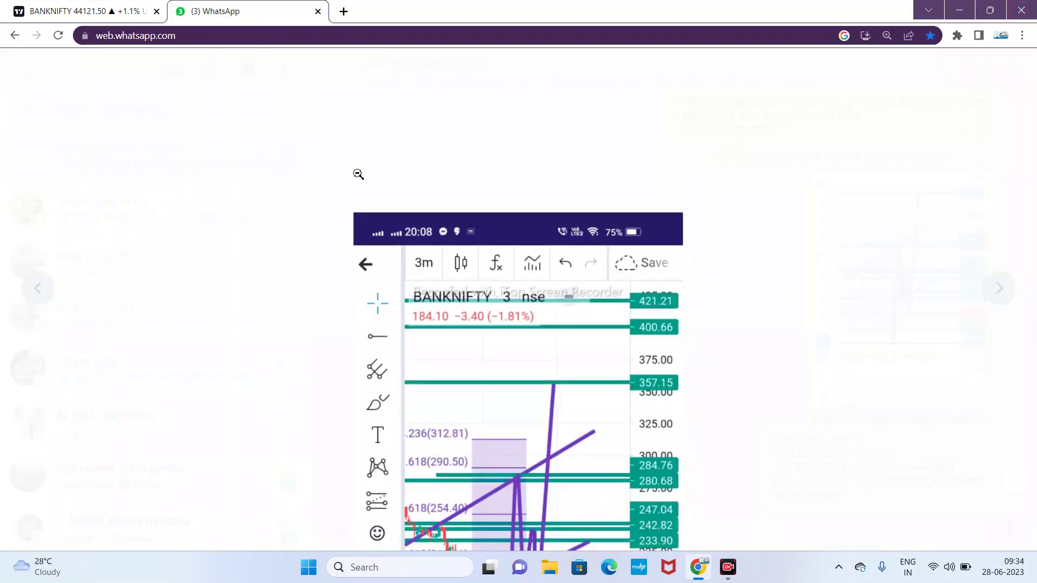
- Close the enlarged chart image, read the group's messages through to the latest ones, and open the contact's chat about the 43500 put
left_click(864, 77)
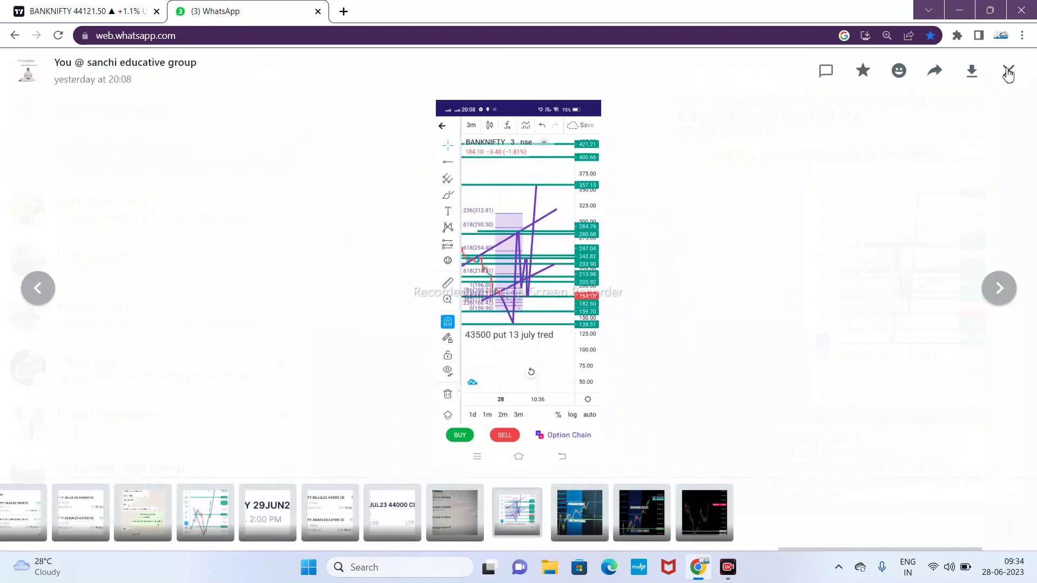
left_click(1008, 72)
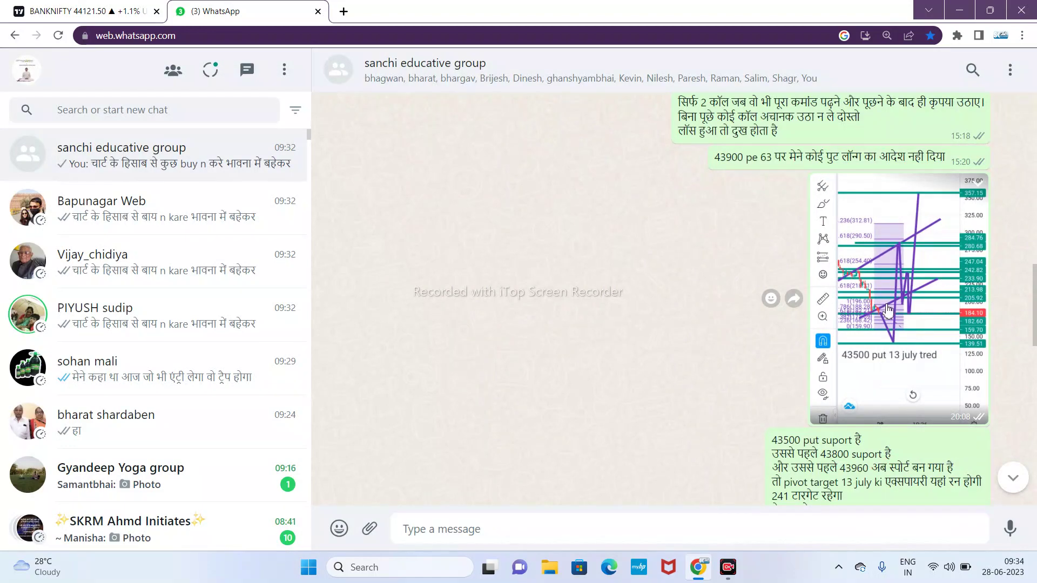
scroll(891, 290, "down", 5)
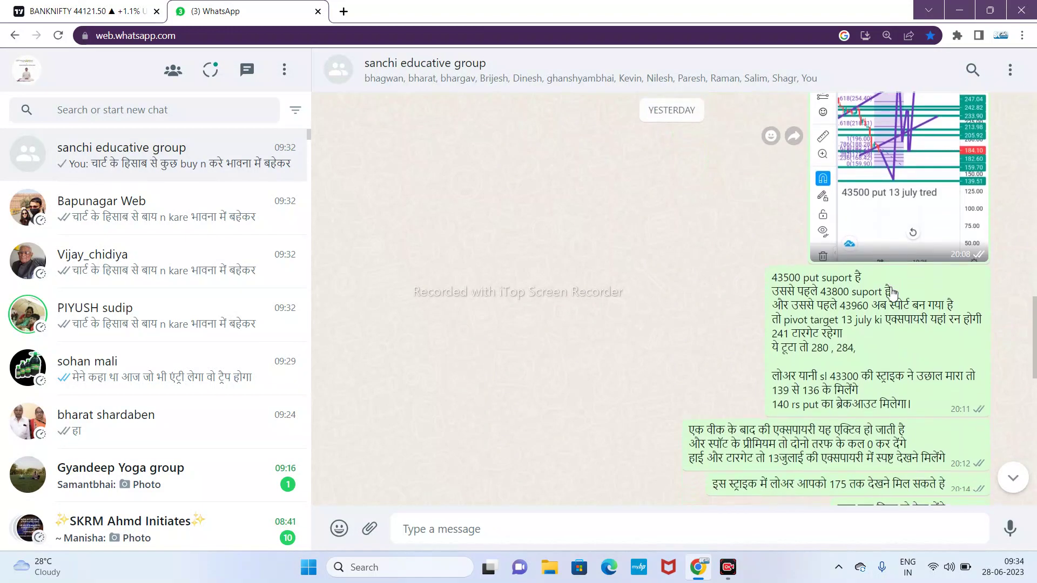
scroll(892, 290, "down", 15)
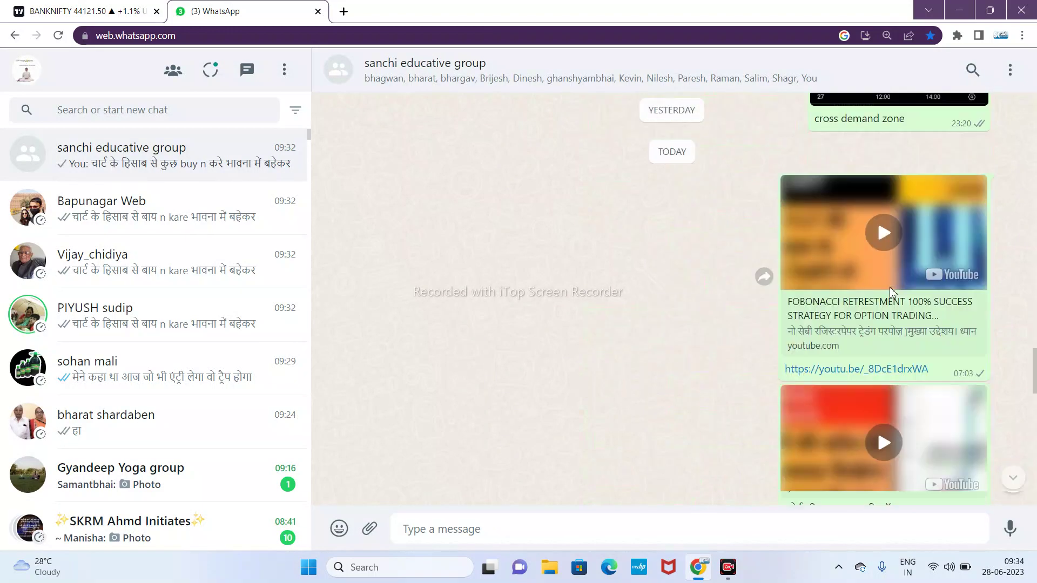
scroll(891, 290, "down", 3)
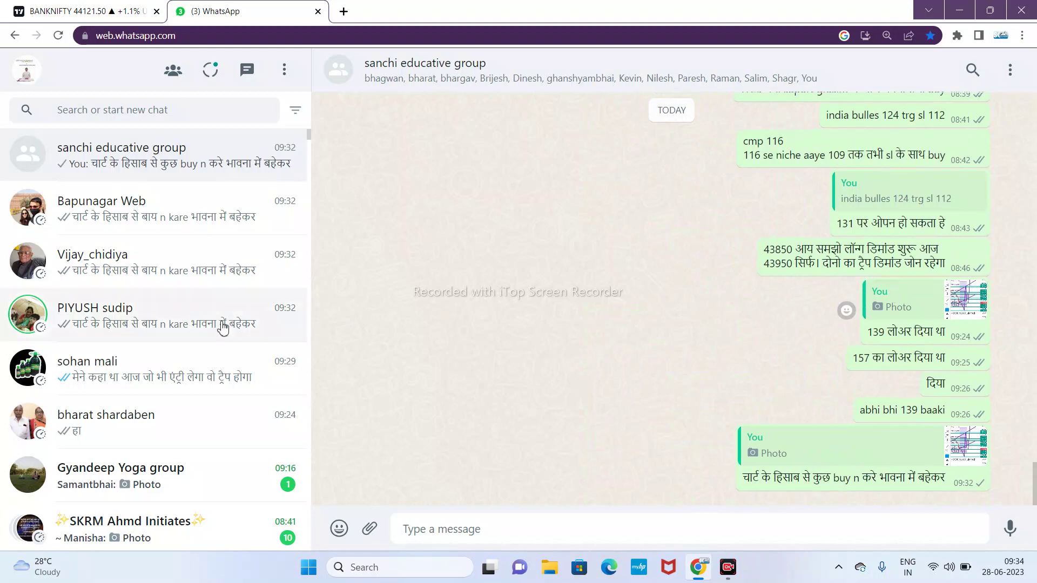
left_click(86, 361)
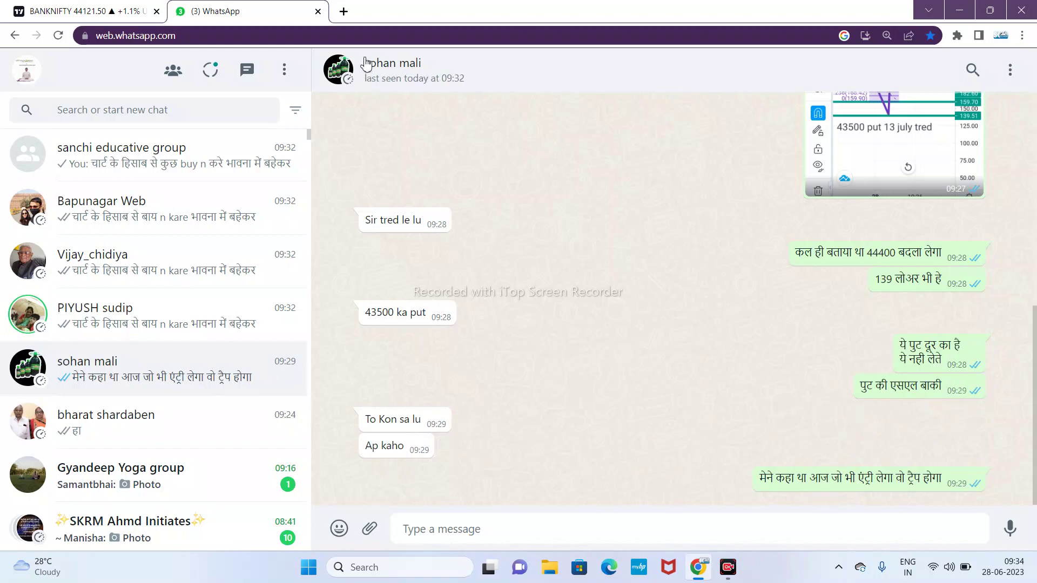
- Open the frontpage paper trading site in a new browser tab by searching for "front page paper trading", and show the trade positions
left_click(344, 12)
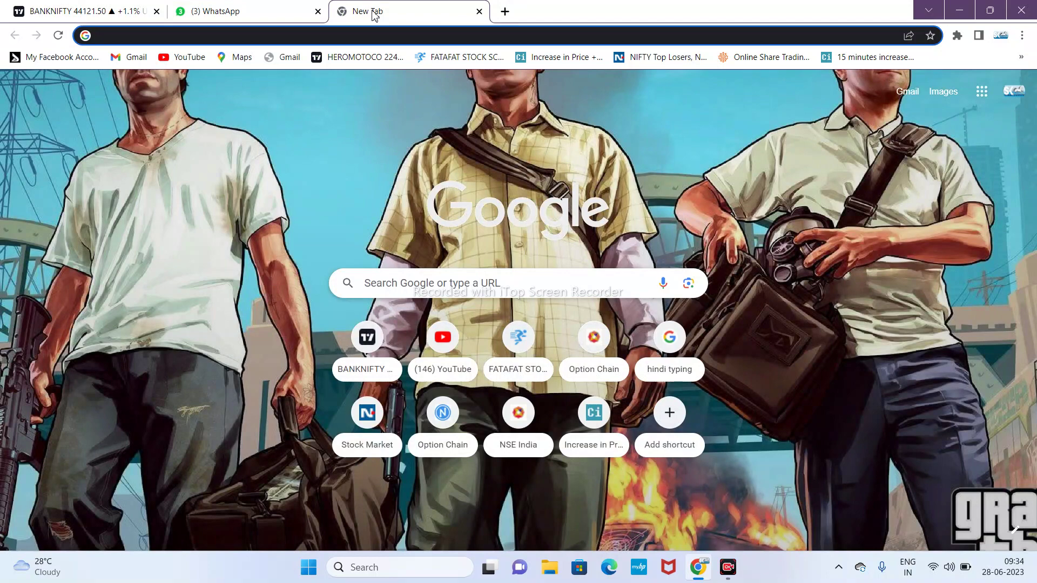
type("from")
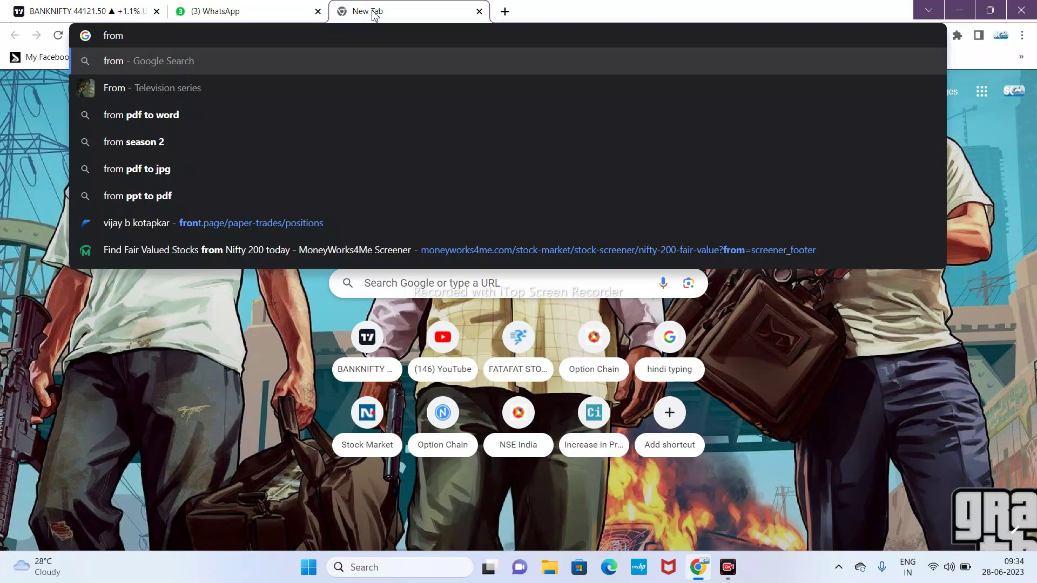
key("BackSpace")
type("nt")
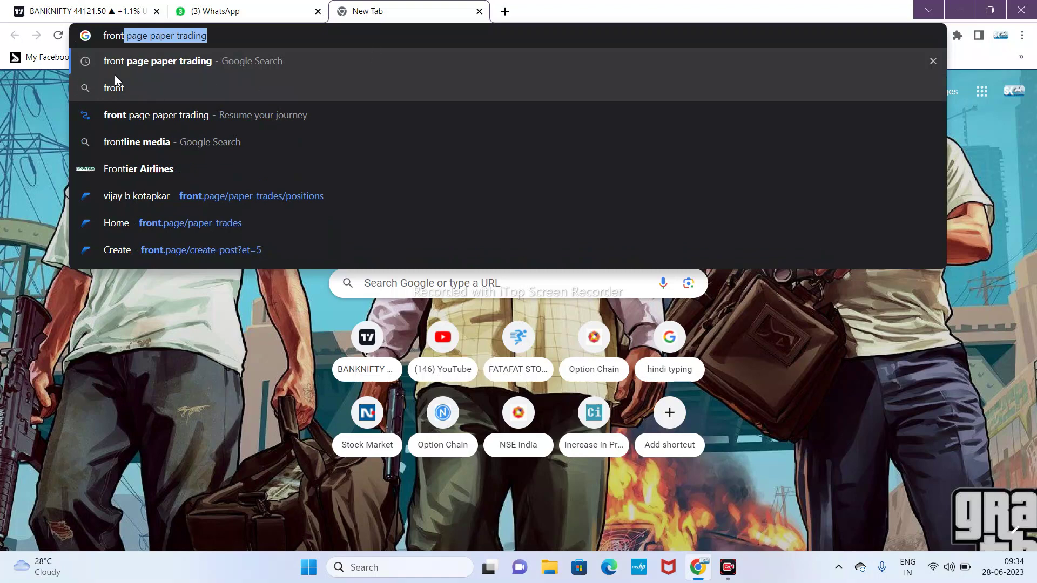
left_click(138, 65)
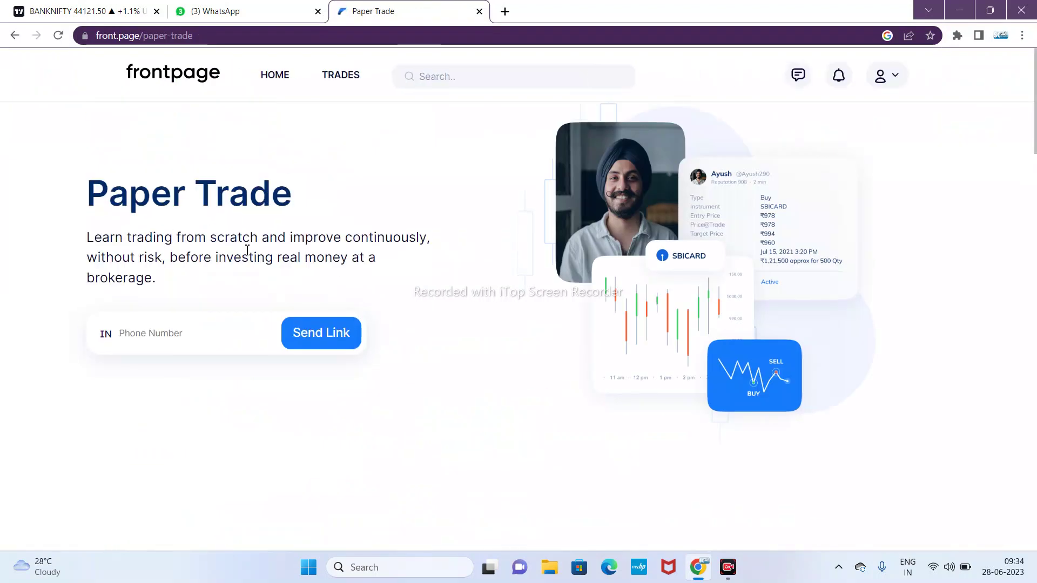
left_click(342, 78)
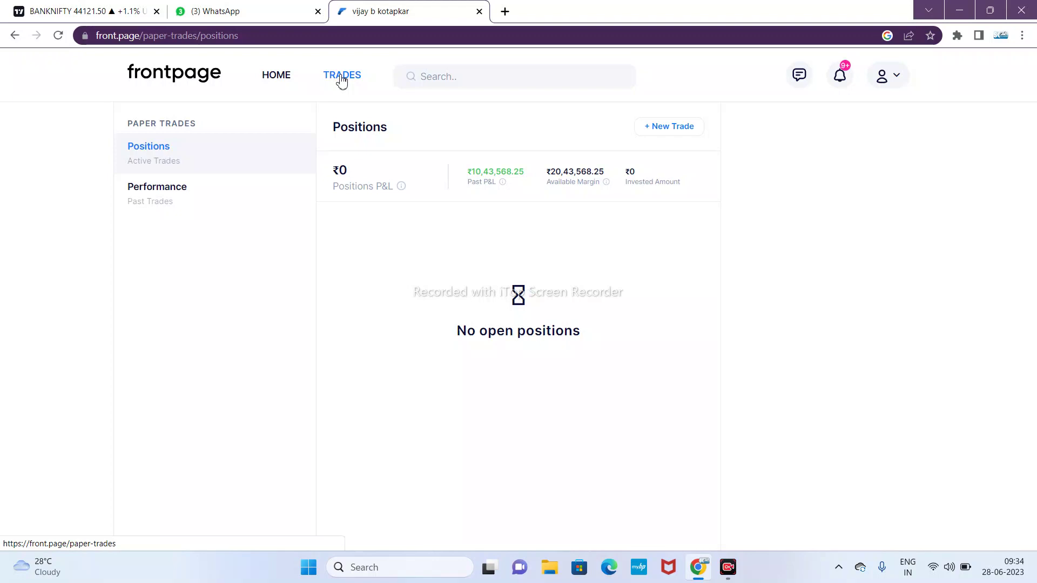
- Start a new paper trade and choose BANKNIFTY 13JUL23 44400 CE as its security
left_click(647, 129)
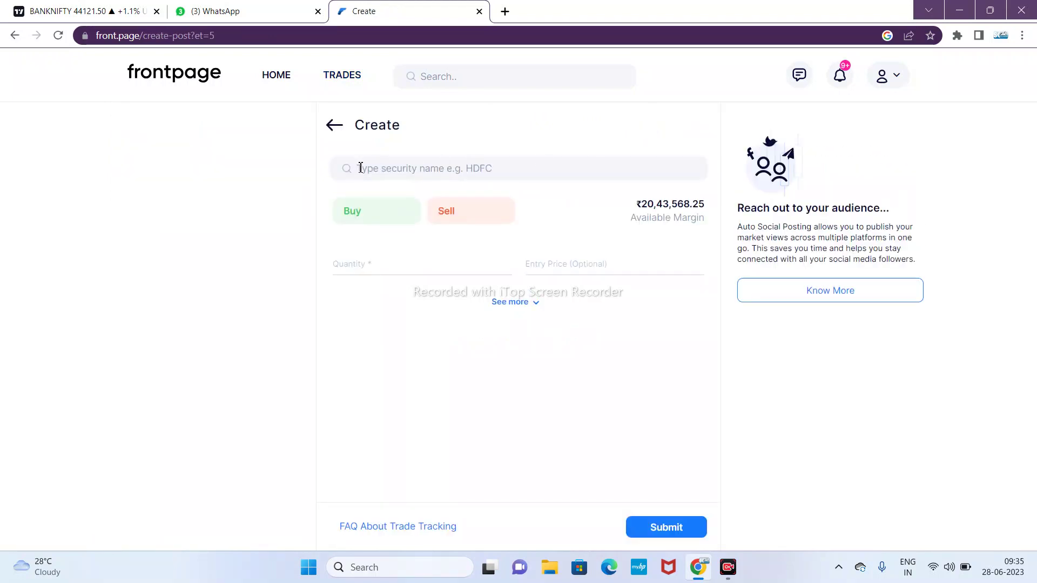
left_click(102, 11)
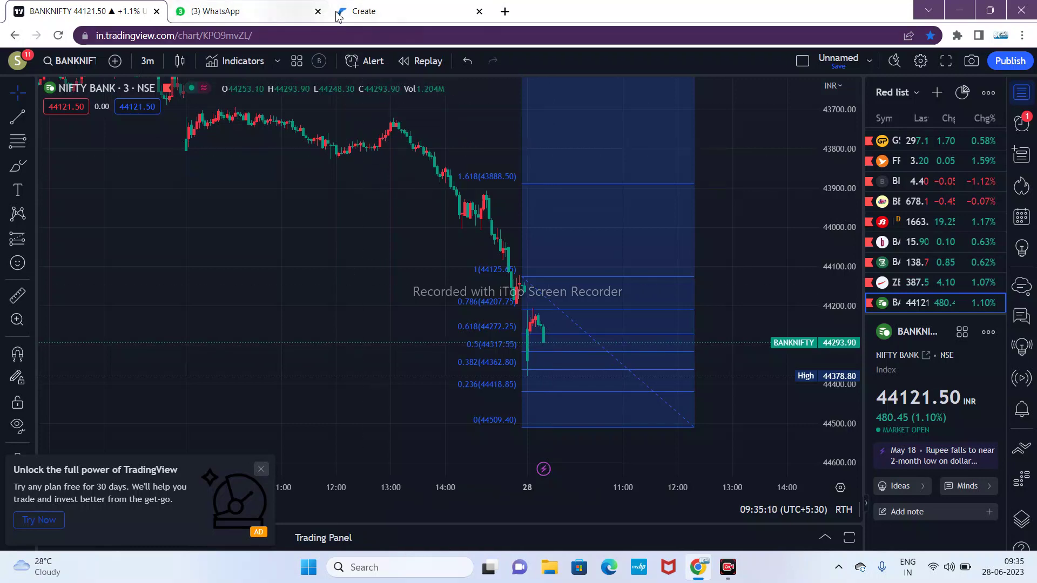
left_click(386, 12)
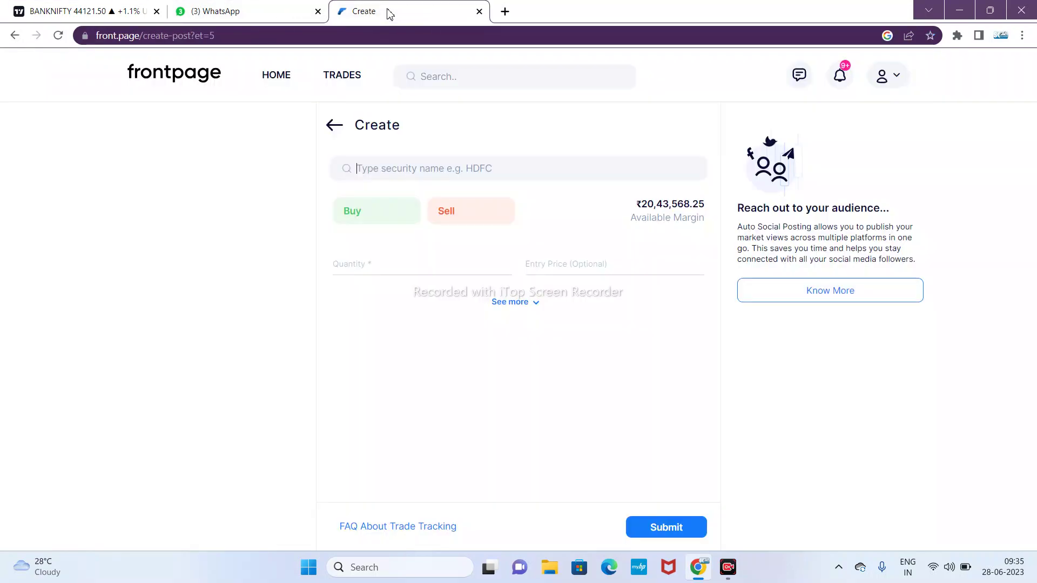
type("44400")
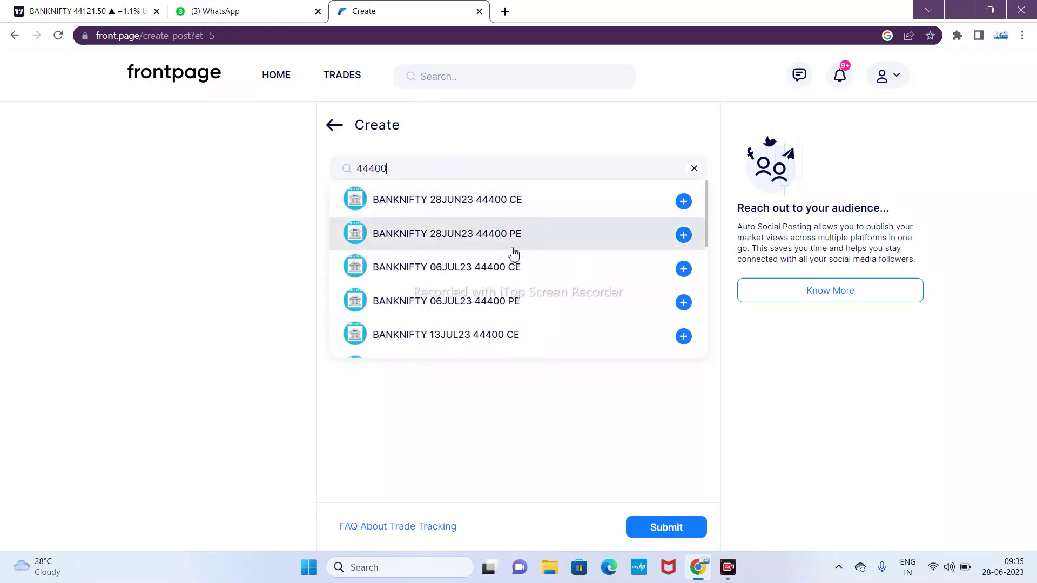
left_click(501, 340)
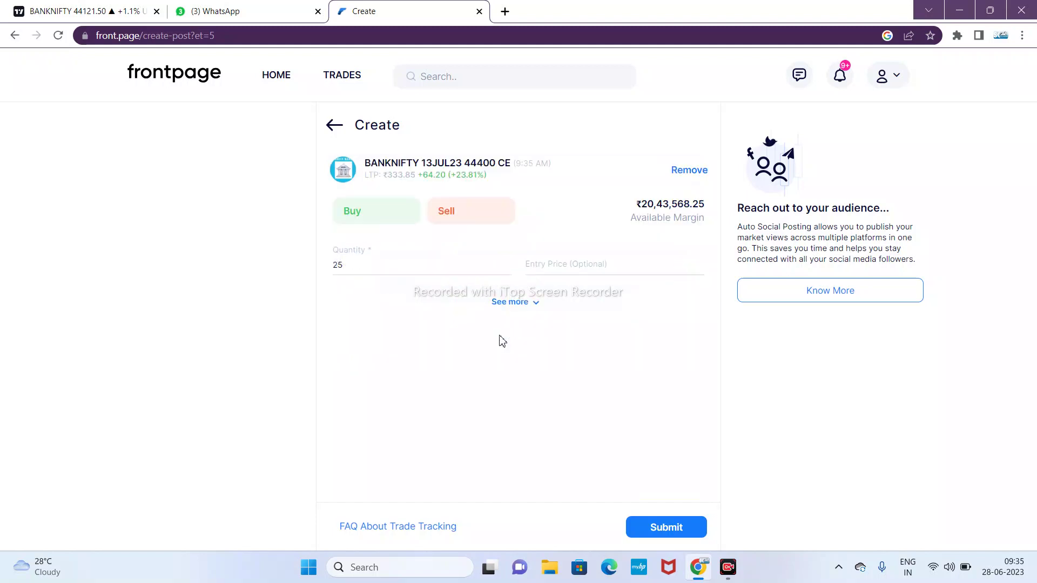
- Set the trade quantity to 500 and submit it as a buy order
left_click(354, 268)
key("BackSpace")
key("BackSpace")
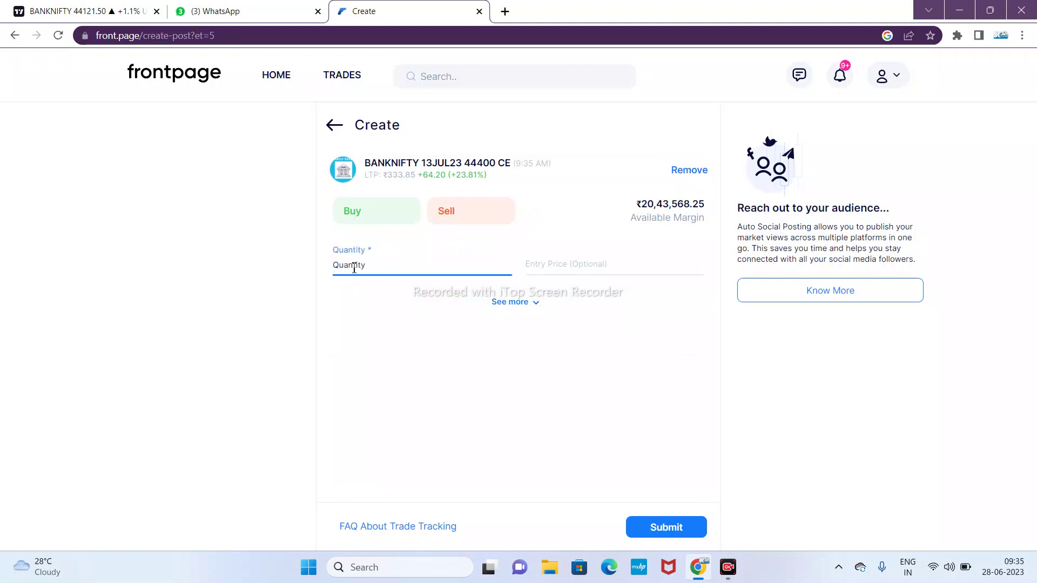
type("500")
left_click(354, 212)
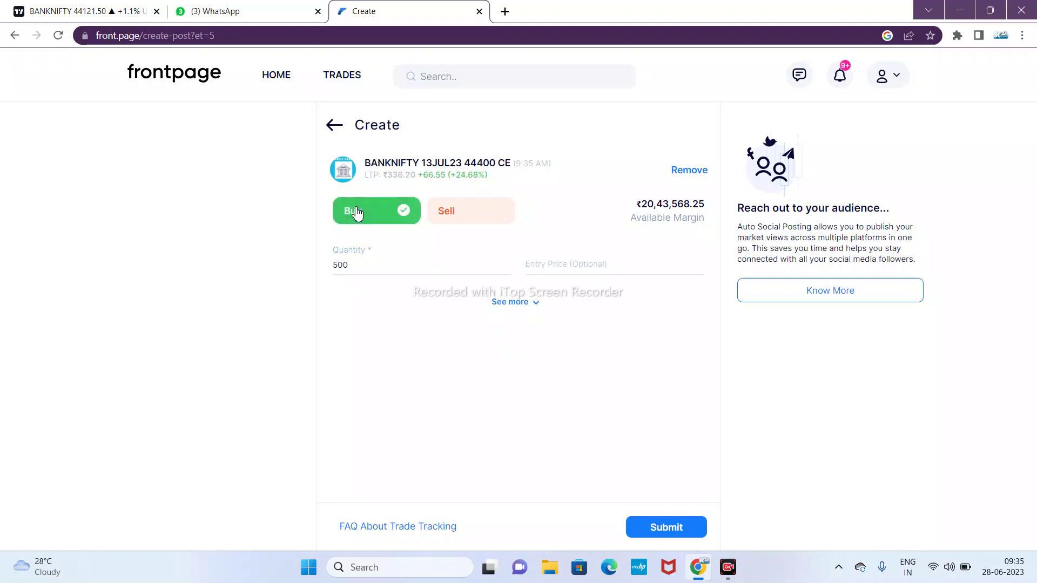
left_click(675, 528)
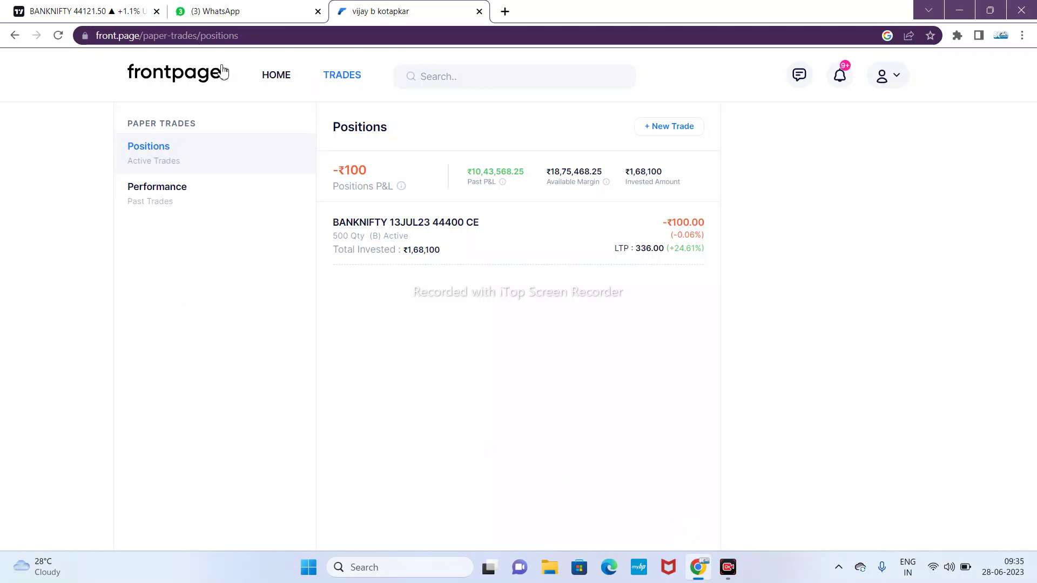
- Review the 43500 put chart and replies in the open WhatsApp chat, and return to the NIFTY BANK chart in TradingView
left_click(233, 12)
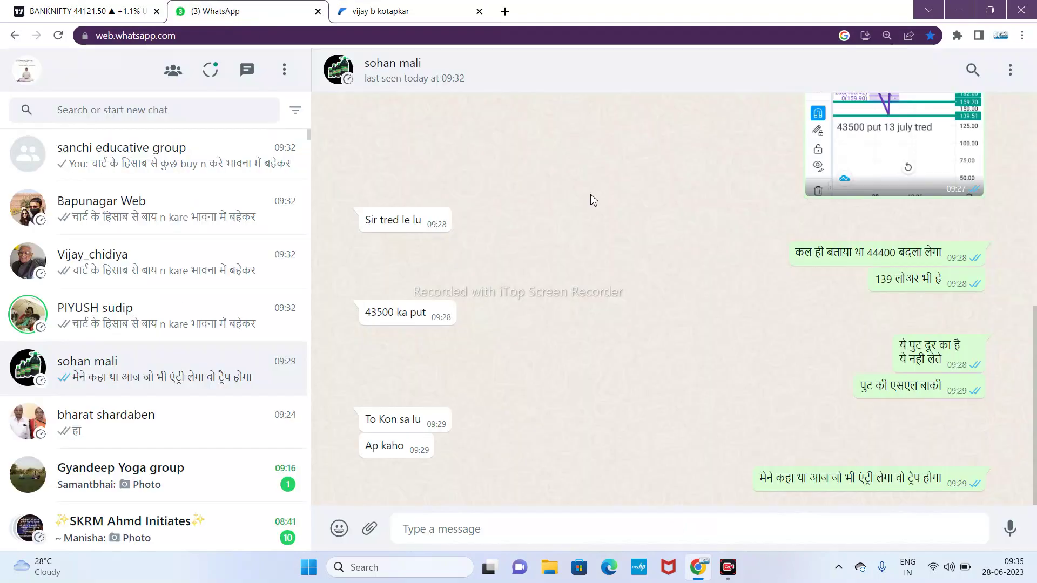
scroll(633, 231, "up", 2)
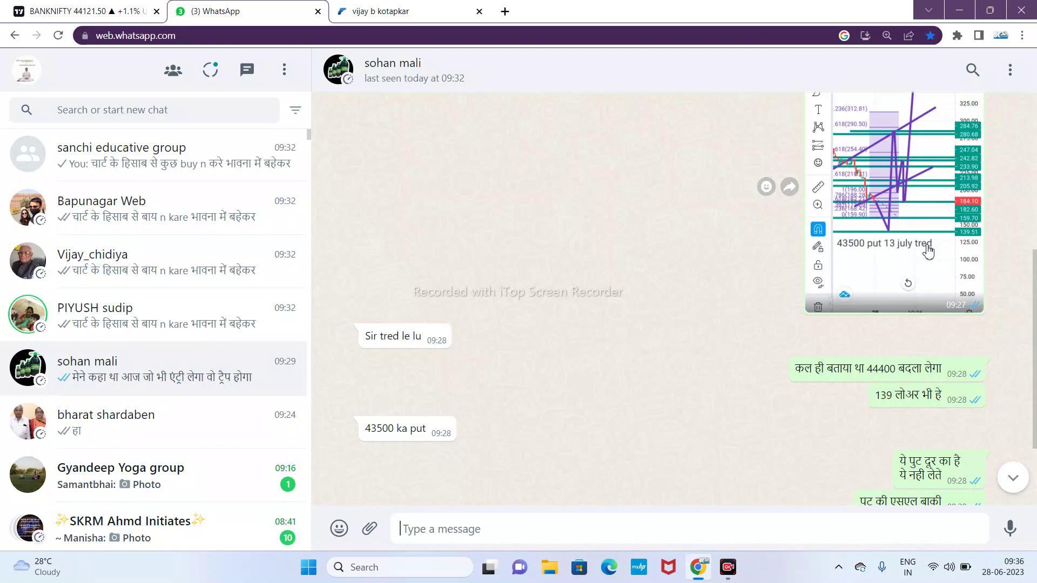
left_click(79, 13)
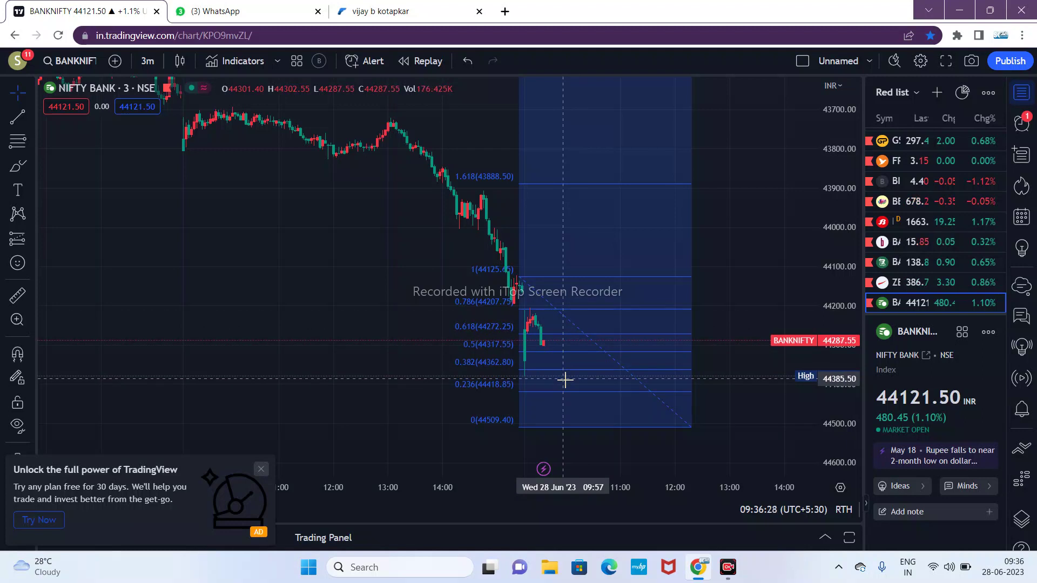
- Turn off the chart's inverted price scale, and turn it back on
left_click(840, 488)
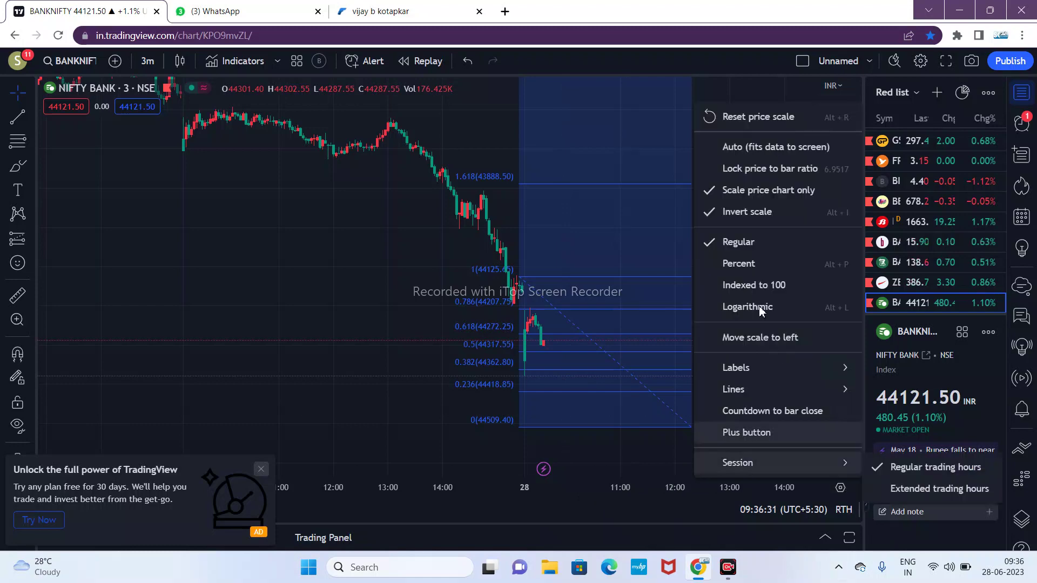
left_click(731, 213)
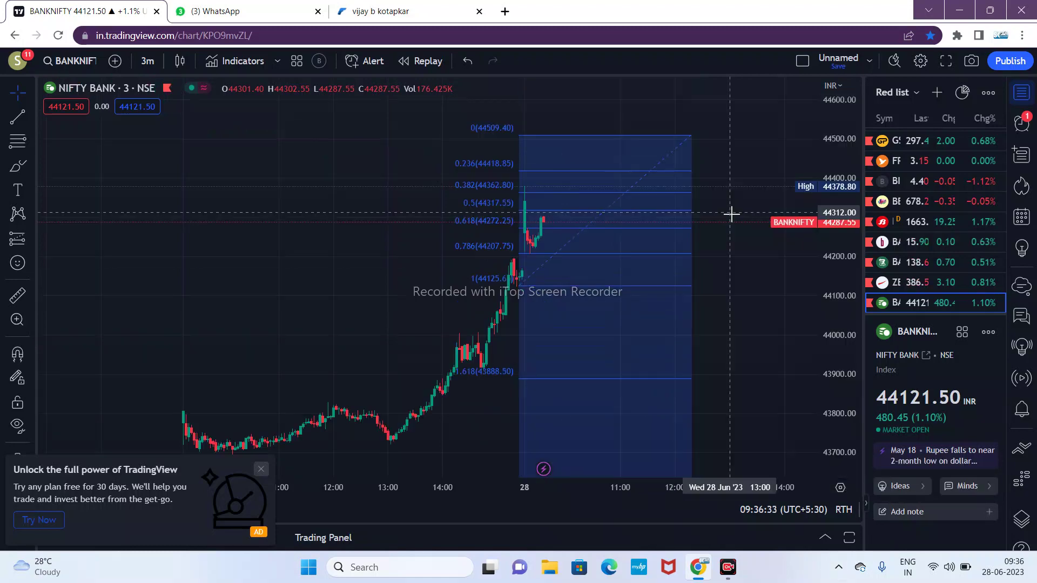
left_click(840, 488)
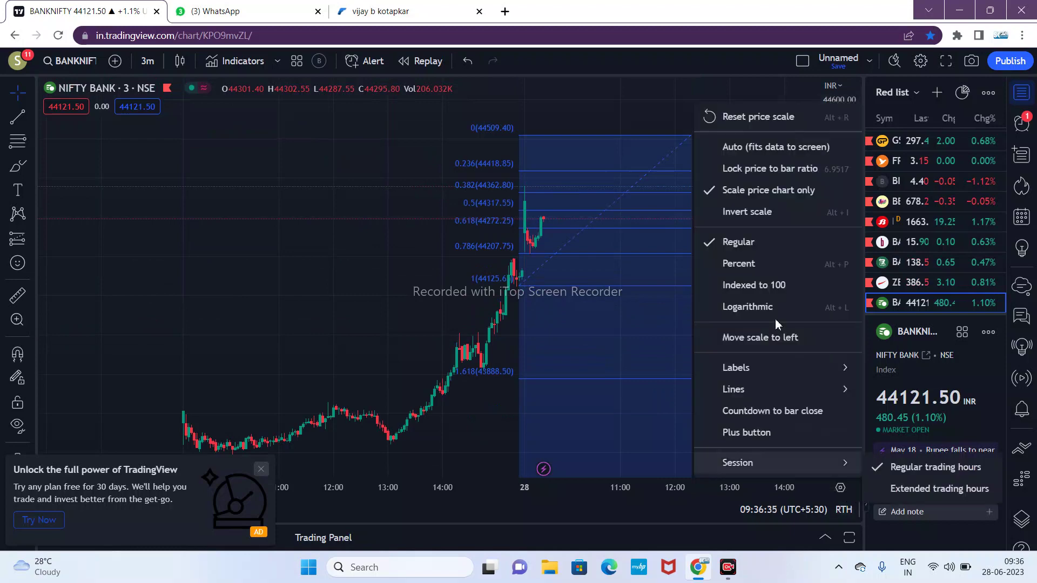
left_click(744, 214)
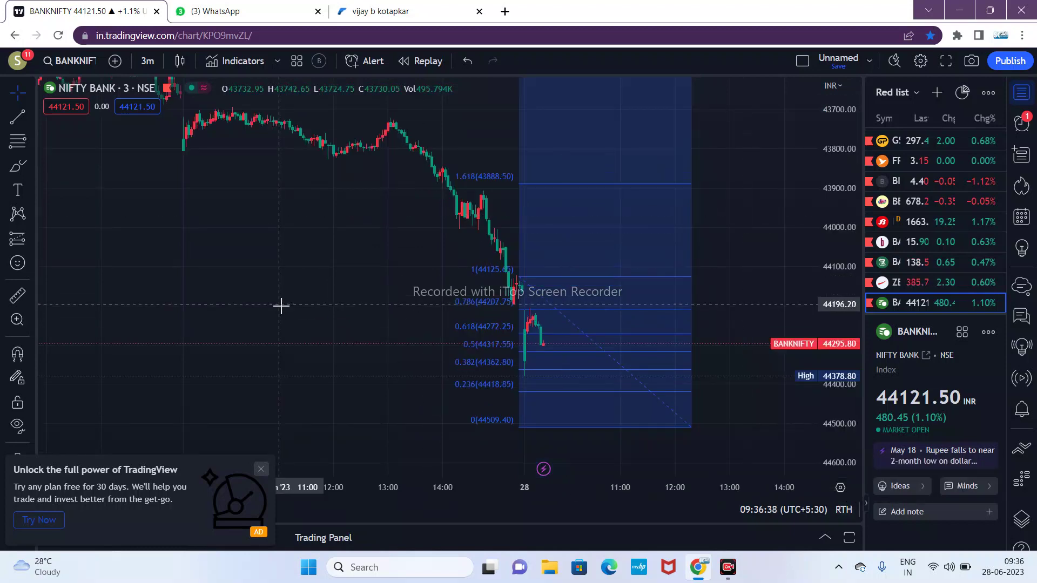
- Place a horizontal line at about 43592.50 on the NIFTY BANK 3-minute chart, across the price action around the 26 June session
left_click_drag(280, 306, 734, 462)
left_click_drag(333, 364, 699, 390)
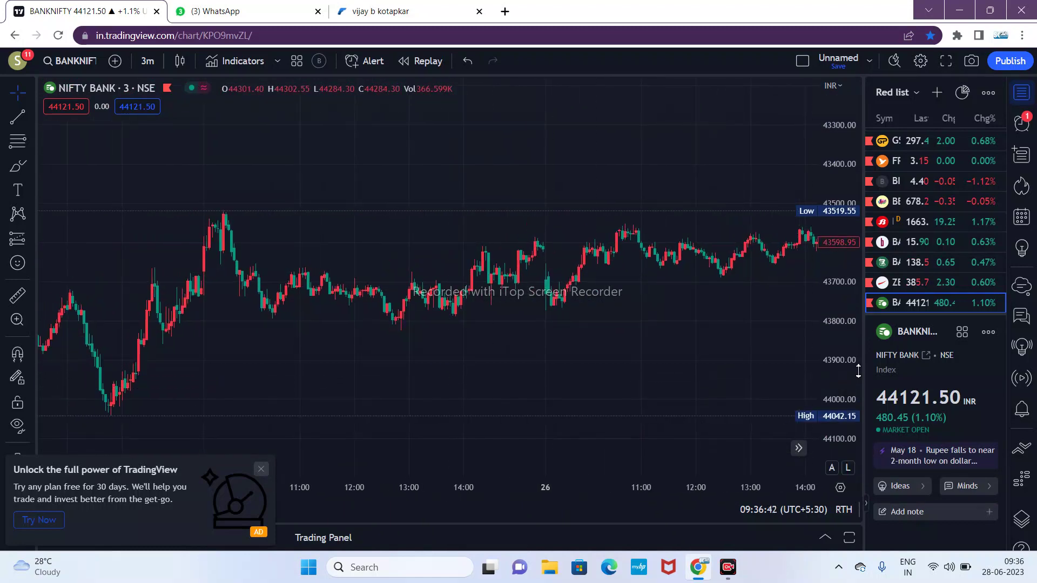
left_click_drag(838, 372, 838, 319)
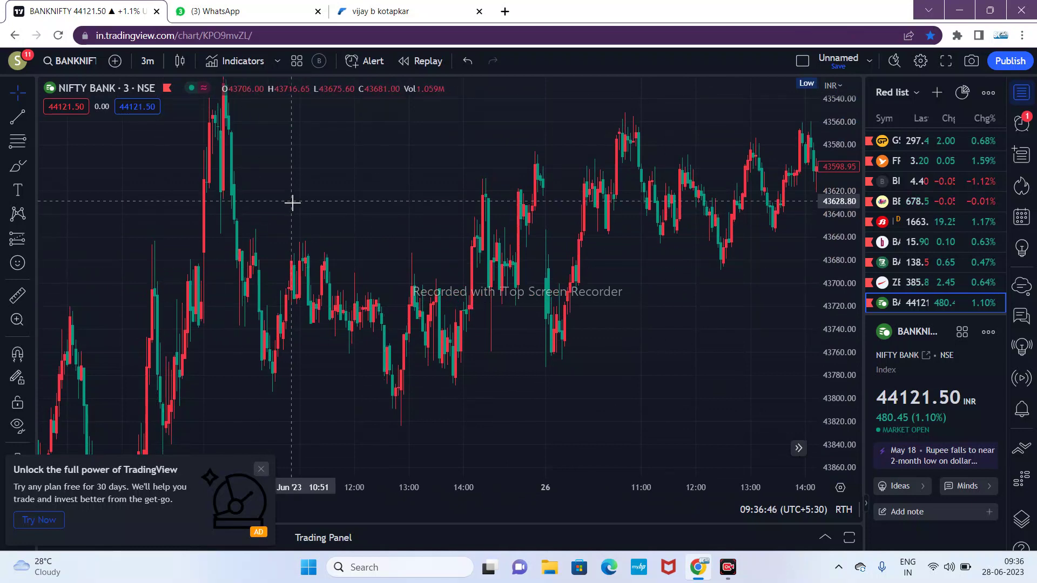
left_click_drag(302, 256, 316, 330)
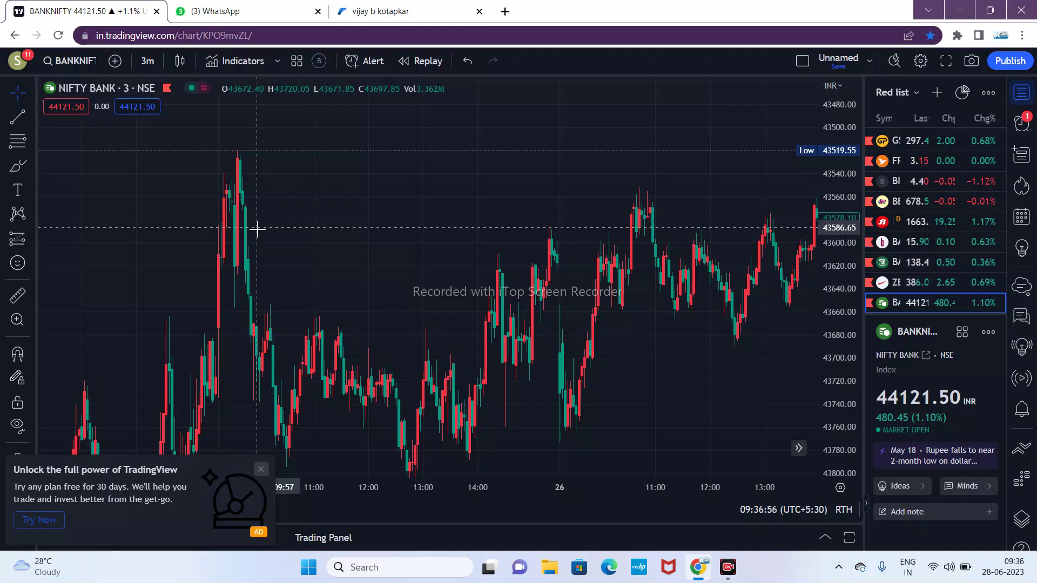
left_click(18, 119)
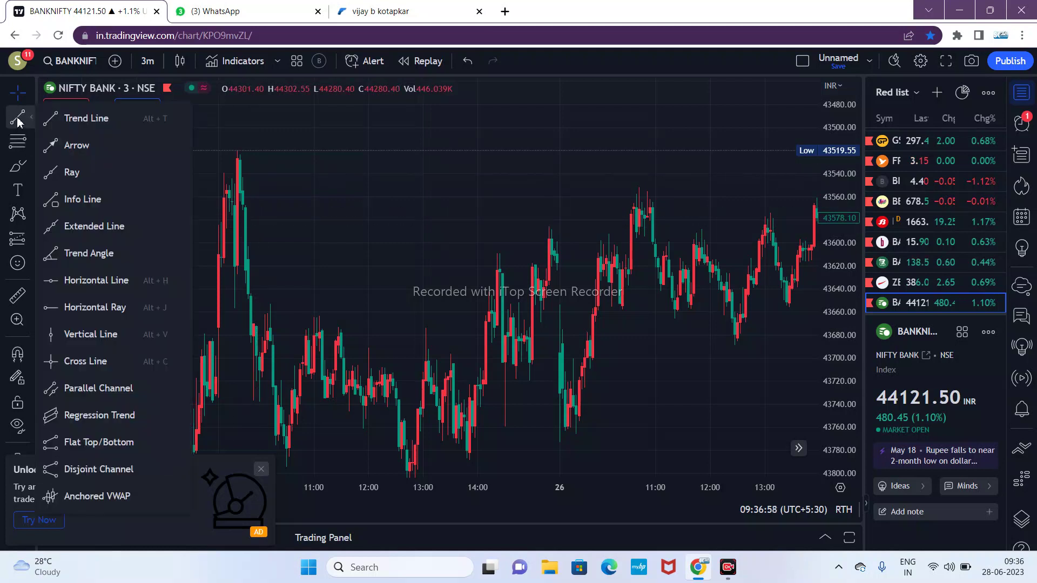
left_click(79, 280)
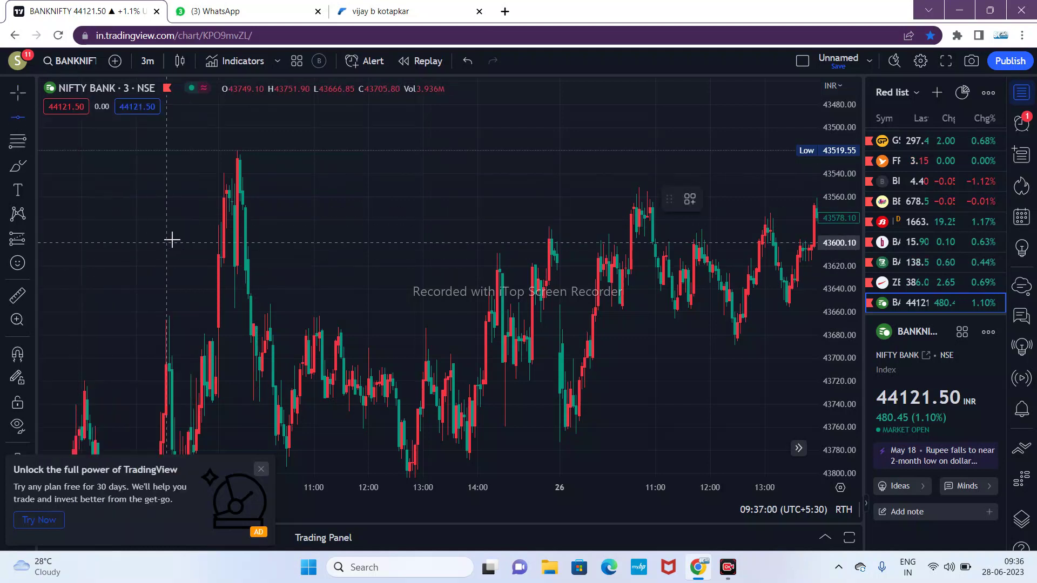
left_click(172, 236)
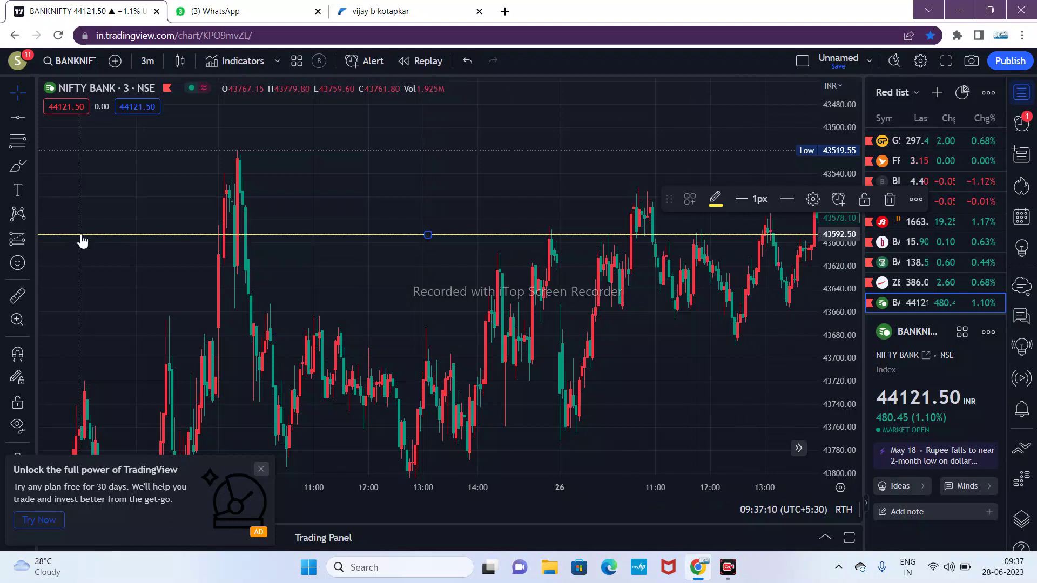
left_click(17, 193)
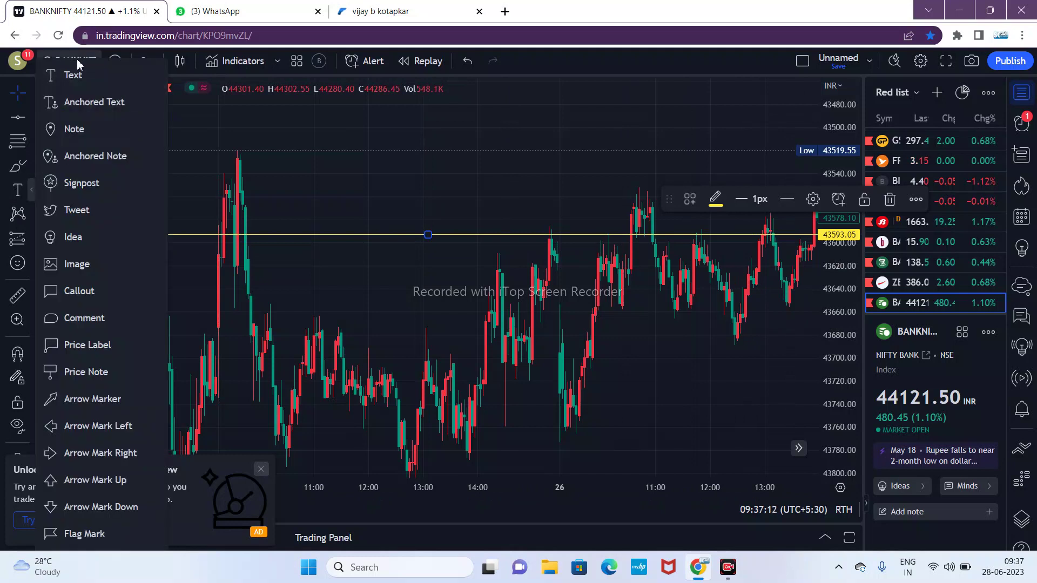
left_click(70, 77)
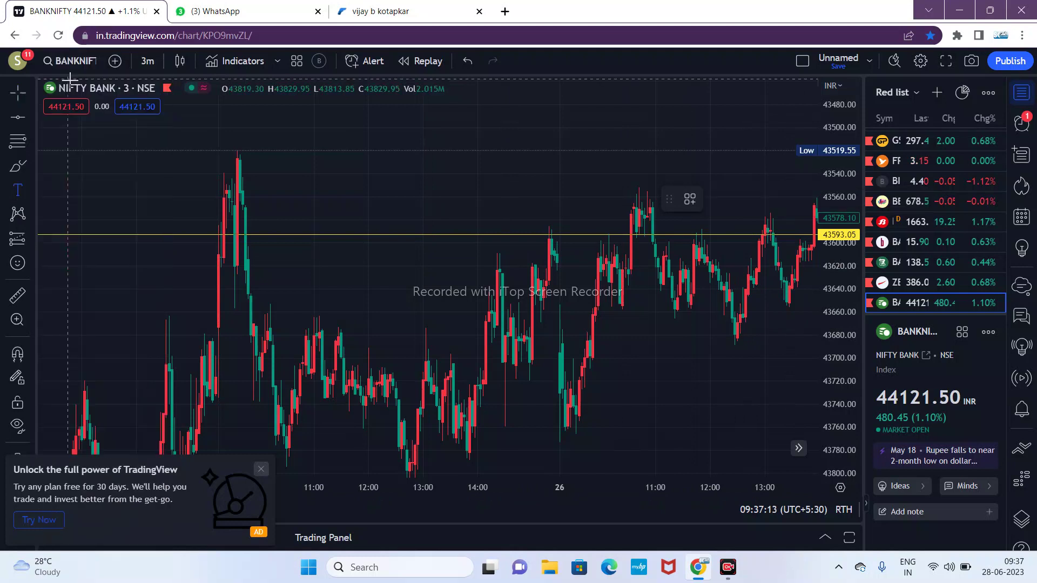
left_click(267, 233)
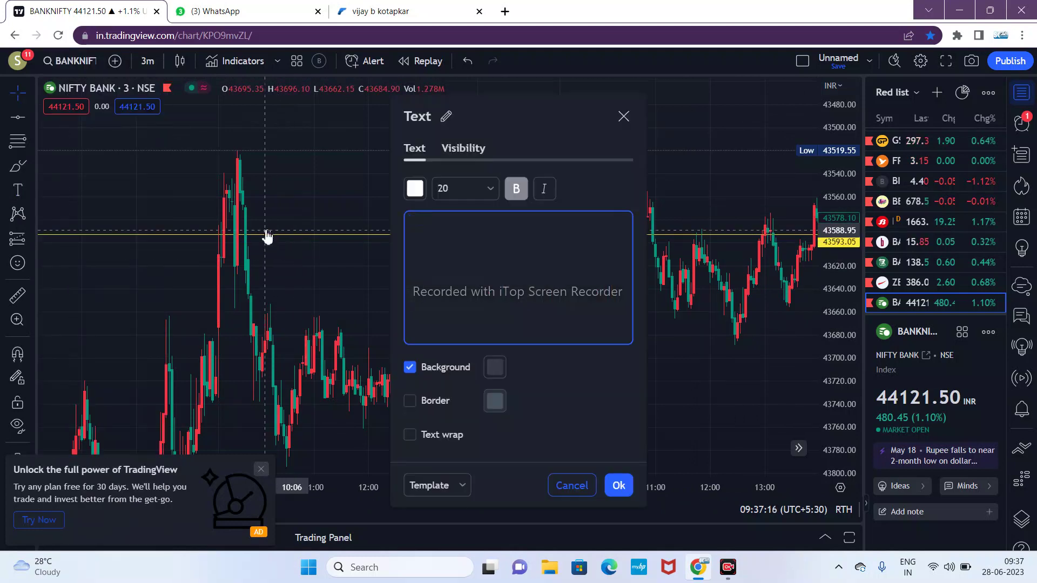
type("43386")
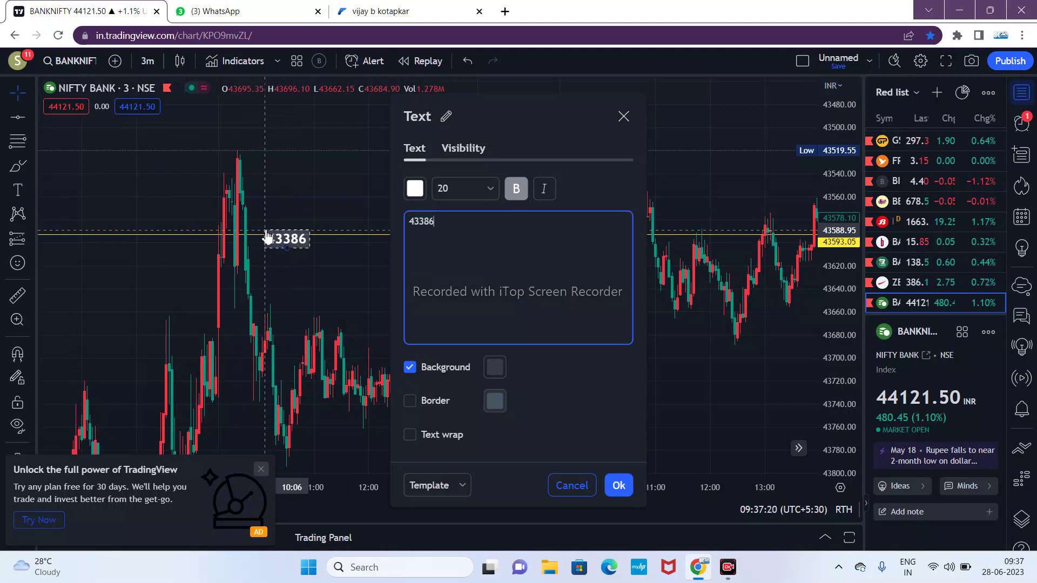
left_click(617, 485)
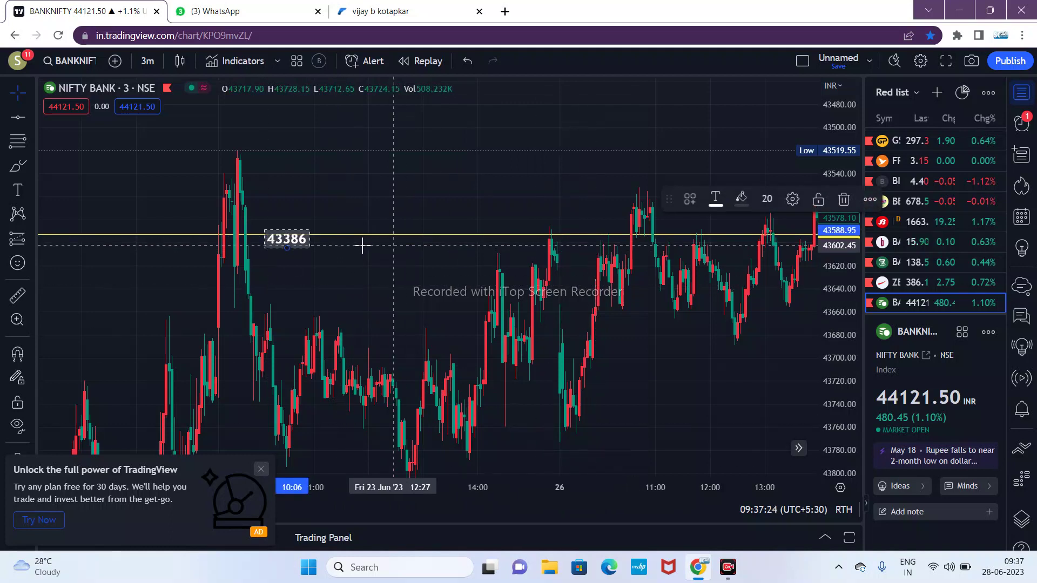
left_click(843, 200)
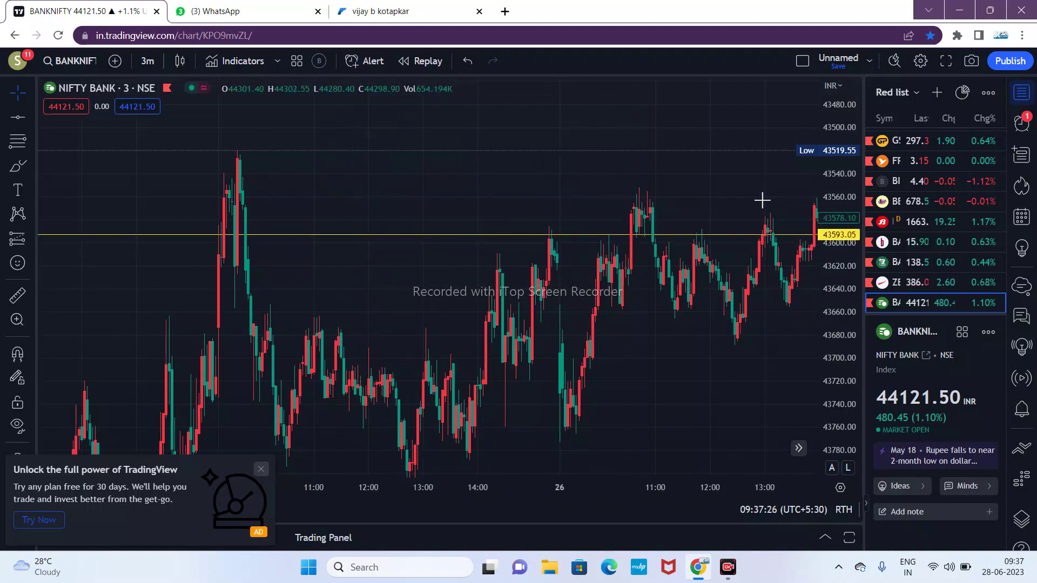
- Add a text label reading 44386 beside the 23 June spike, just below the yellow horizontal line
left_click(17, 194)
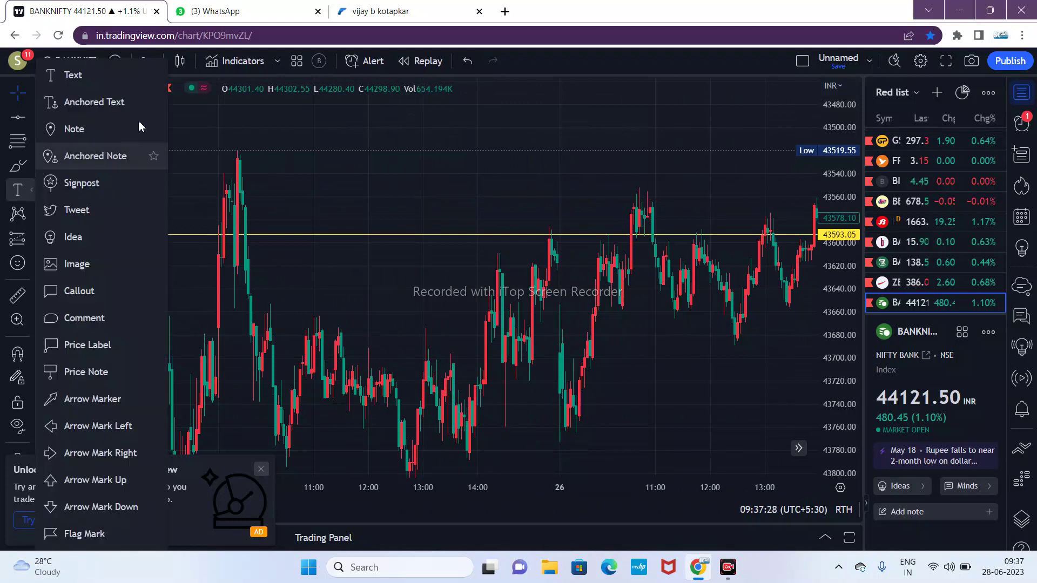
left_click(77, 72)
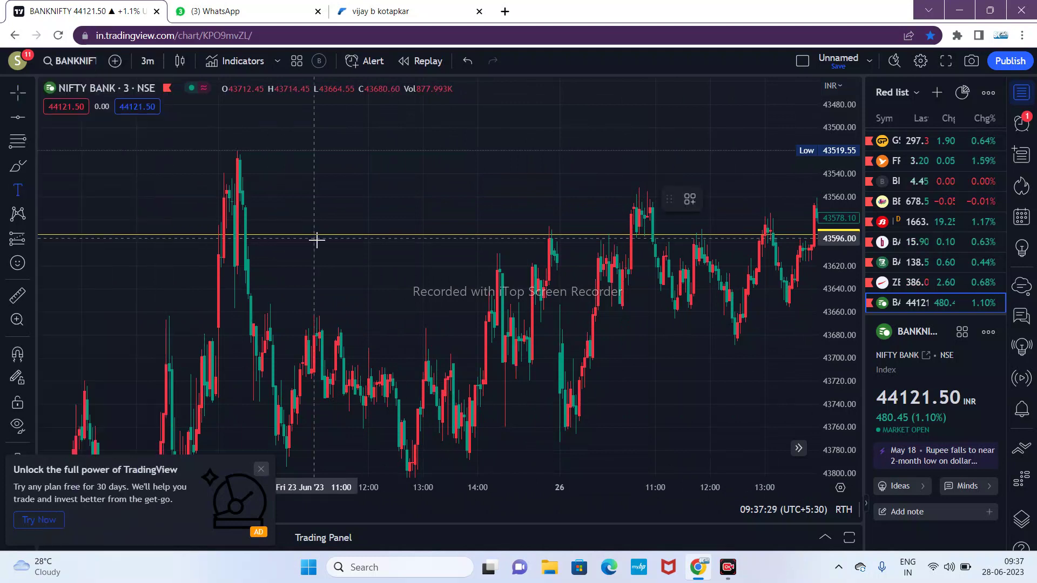
left_click(265, 237)
type("44")
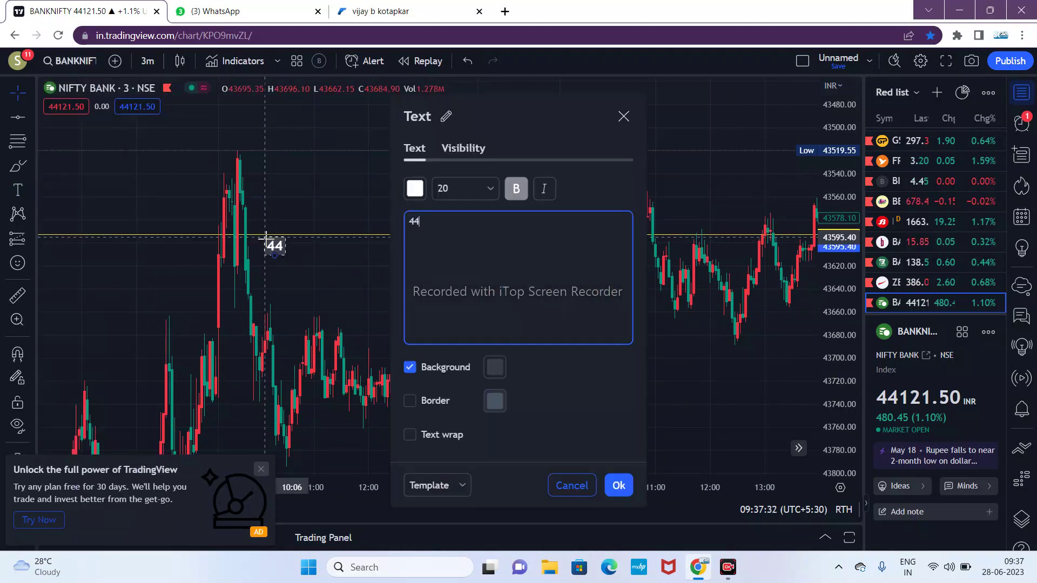
type("386")
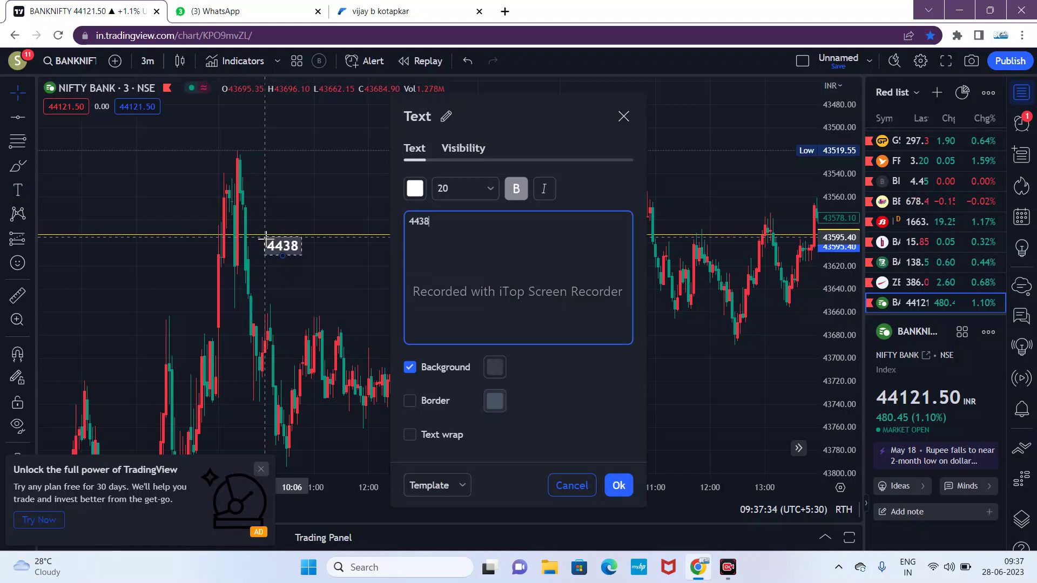
key("BackSpace")
key("BackSpace")
key("BackSpace")
type("386")
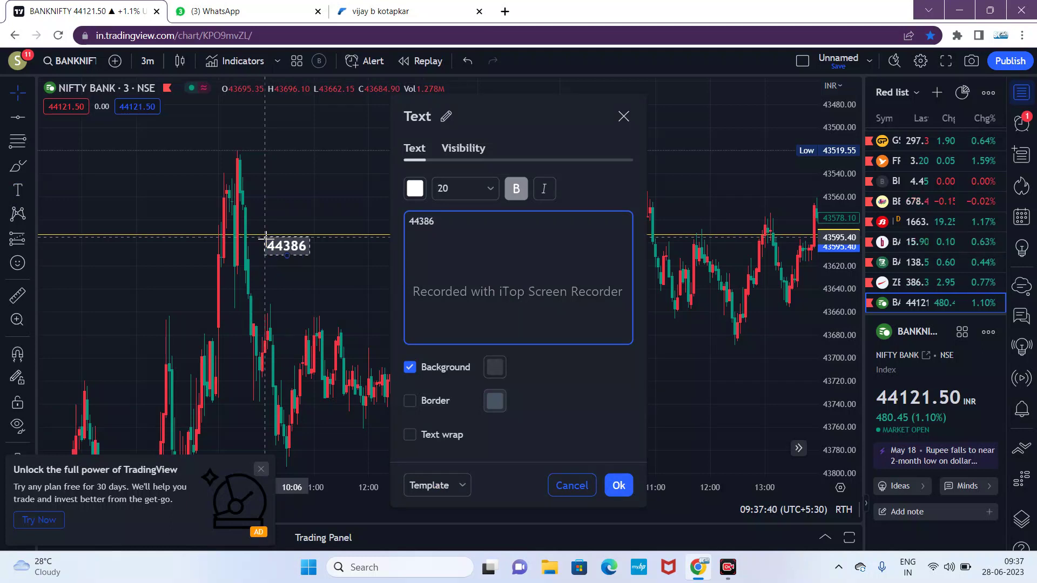
left_click(619, 486)
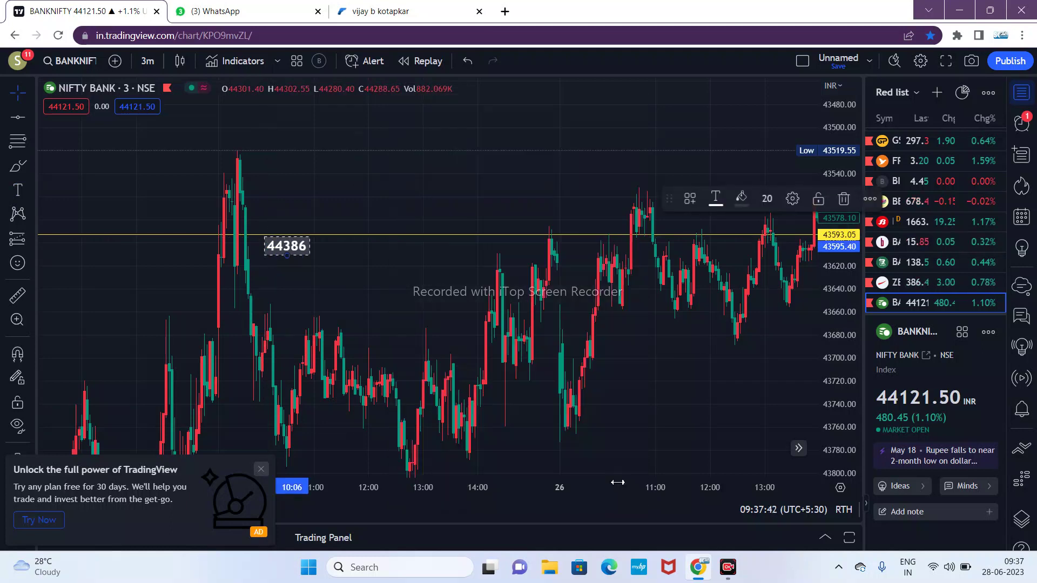
- Move the 44386 label onto the yellow horizontal line and deselect it
left_click(301, 245)
left_click_drag(301, 246, 296, 236)
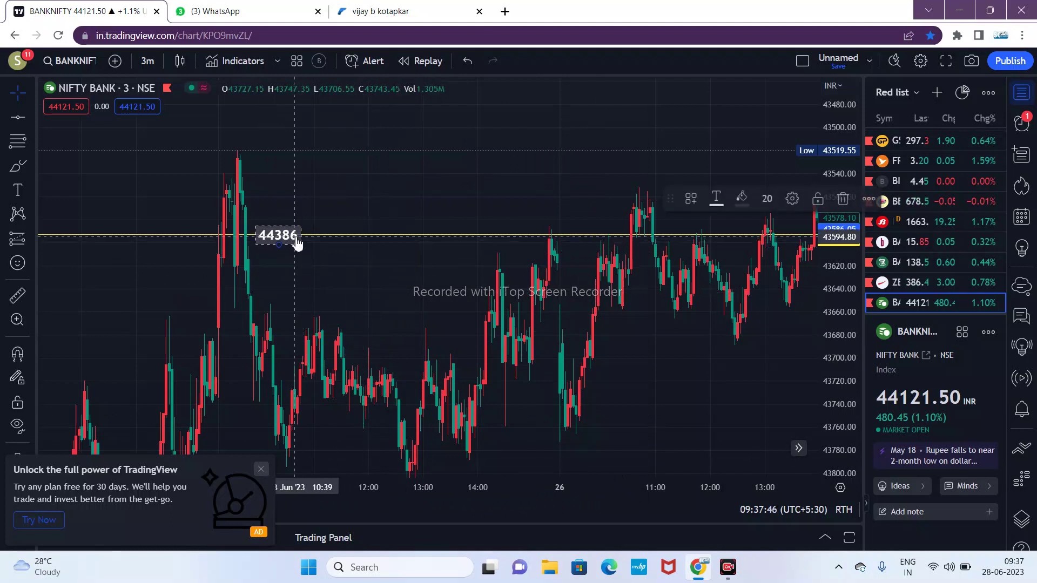
left_click(304, 252)
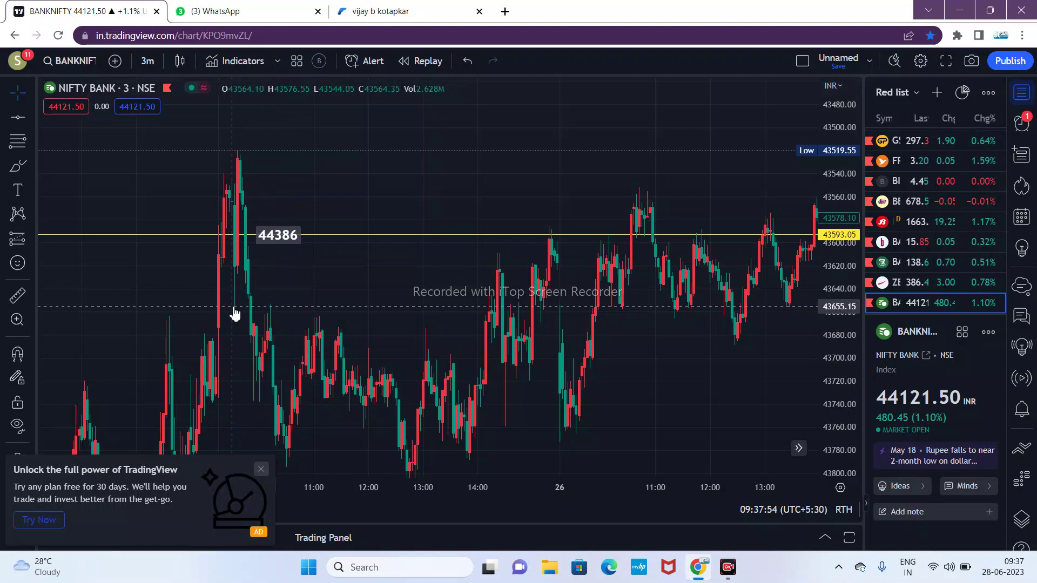
- Add a text label reading 44450 and place it on the Low price line beside the tip of the 23 June spike
scroll(428, 278, "right", 3)
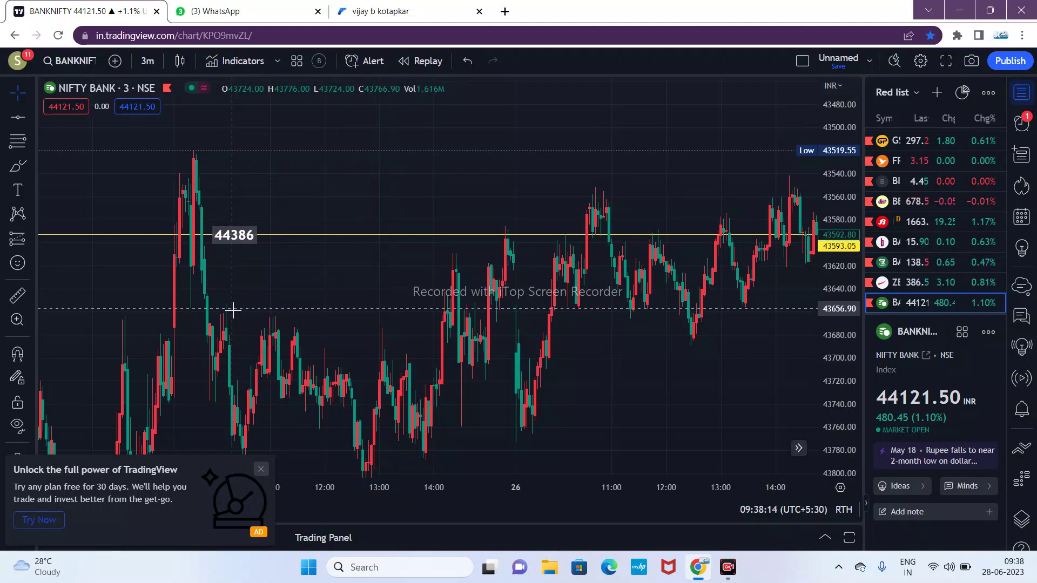
left_click(19, 190)
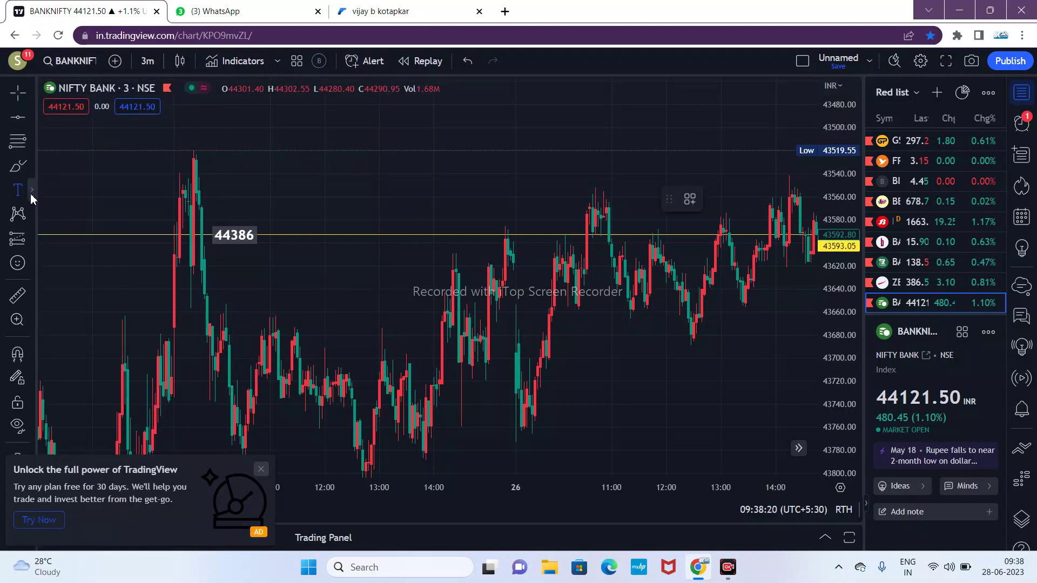
left_click(20, 194)
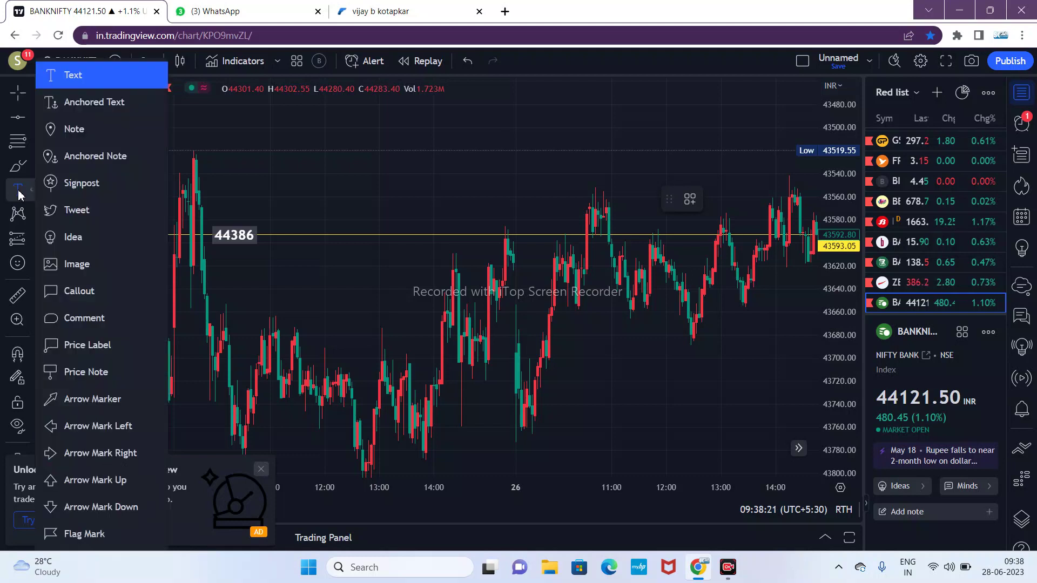
left_click(82, 76)
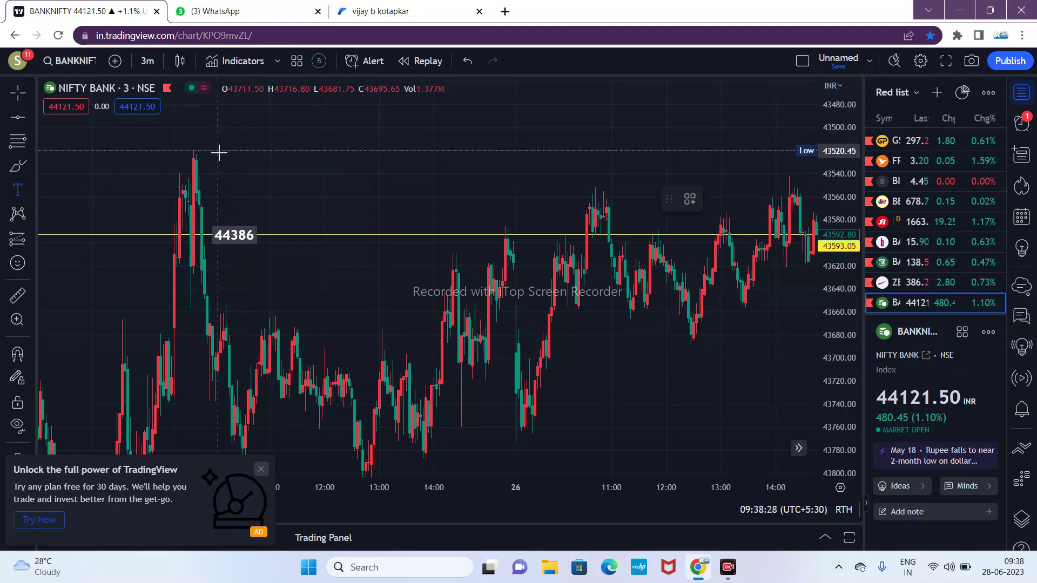
left_click(219, 153)
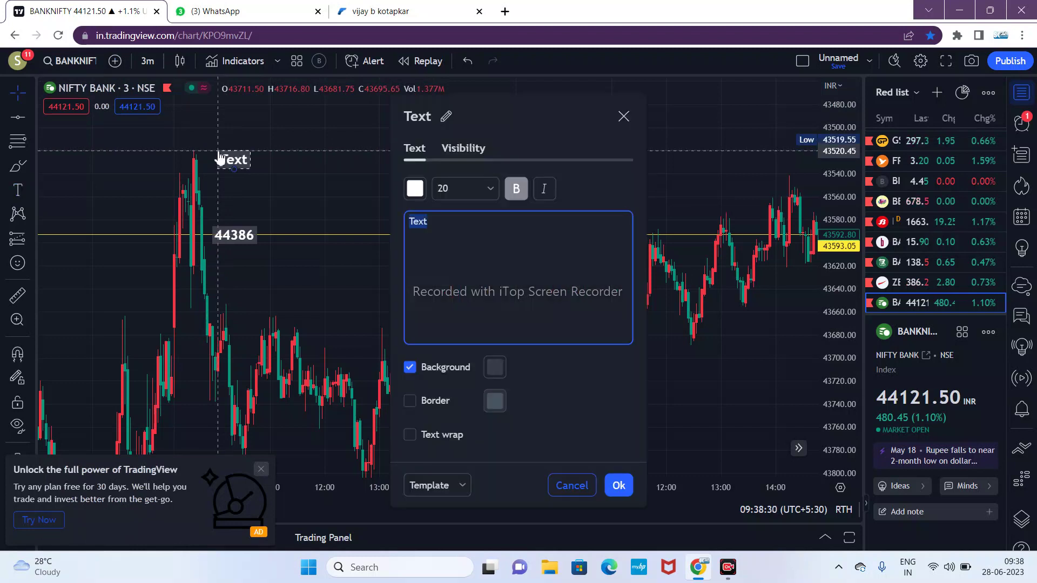
key("BackSpace")
type("4")
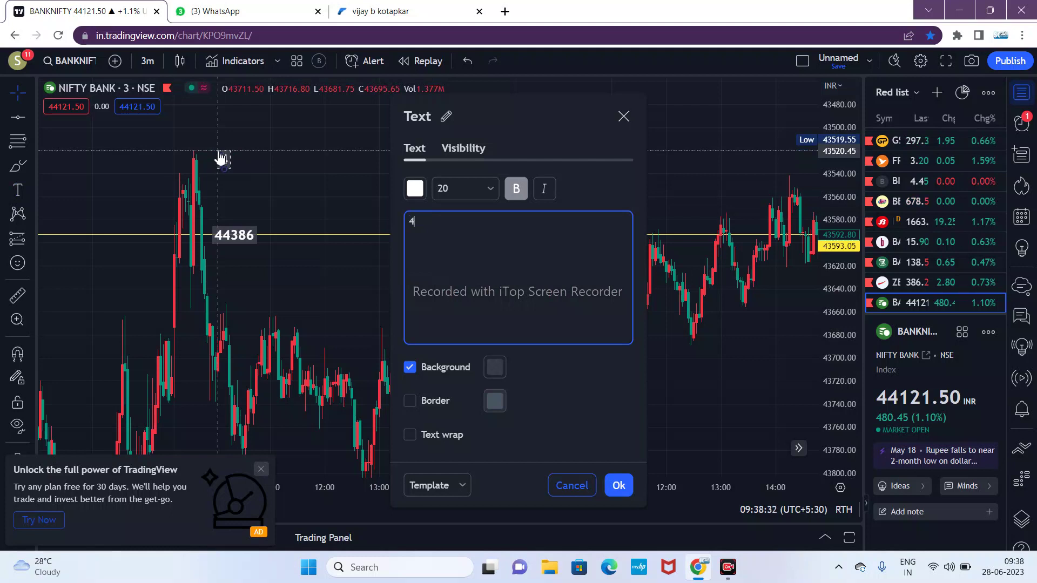
type("4450")
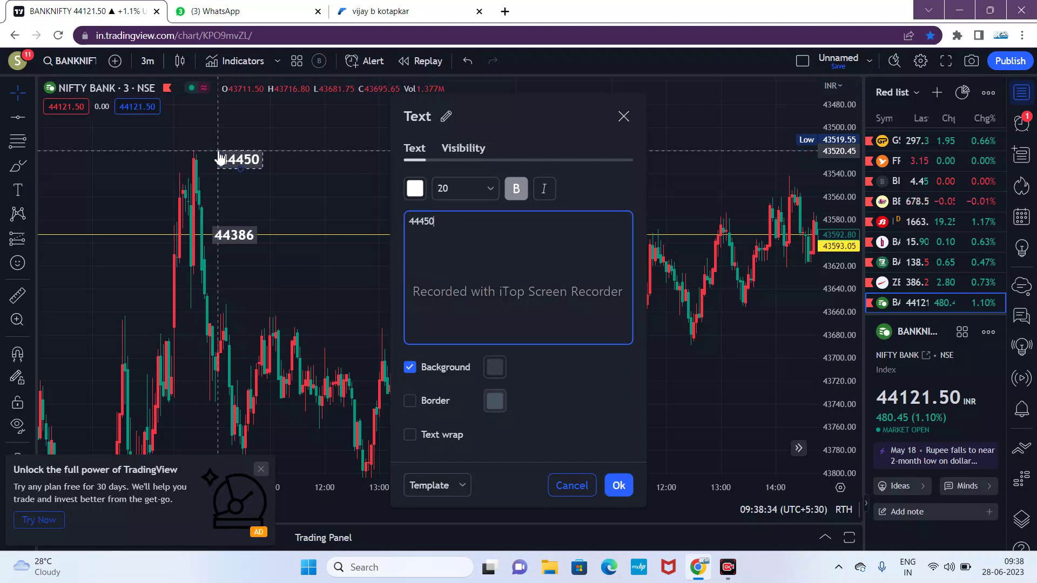
left_click(358, 222)
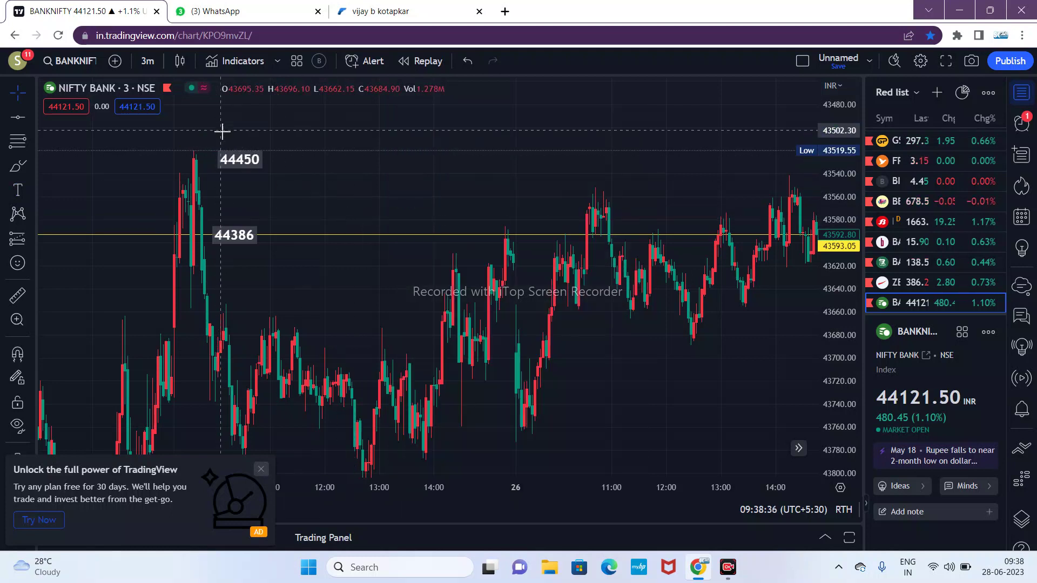
left_click_drag(235, 162, 228, 153)
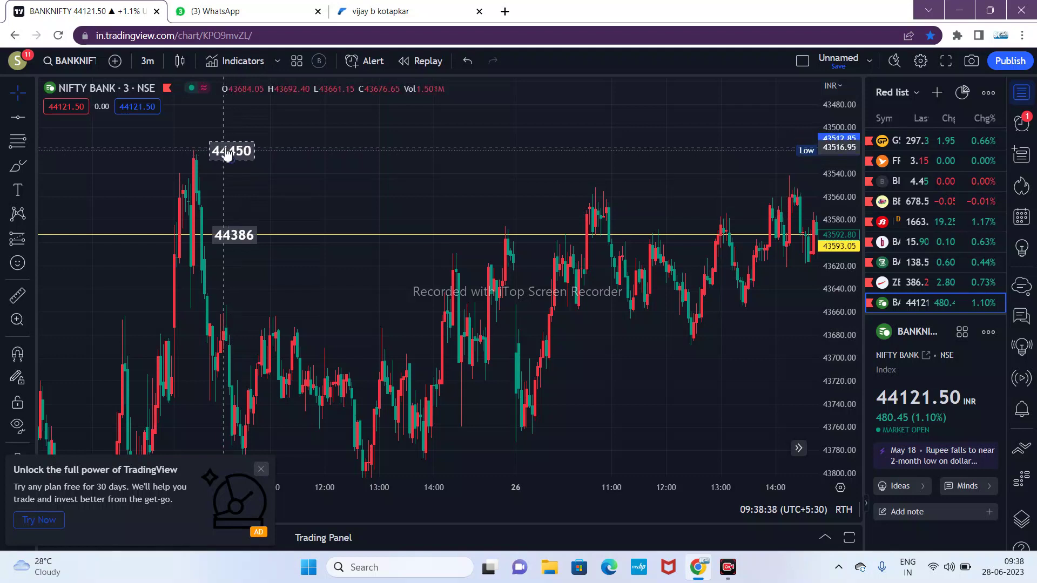
- Draw a Fib Retracement across the 23 June spike from about 43656.30 to about 43672.10
left_click(30, 141)
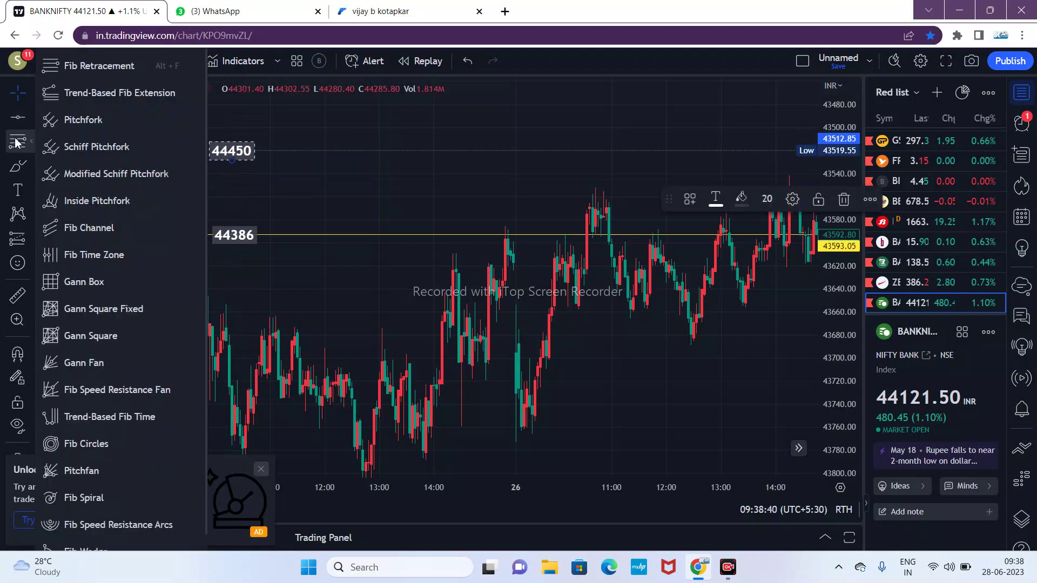
left_click(55, 70)
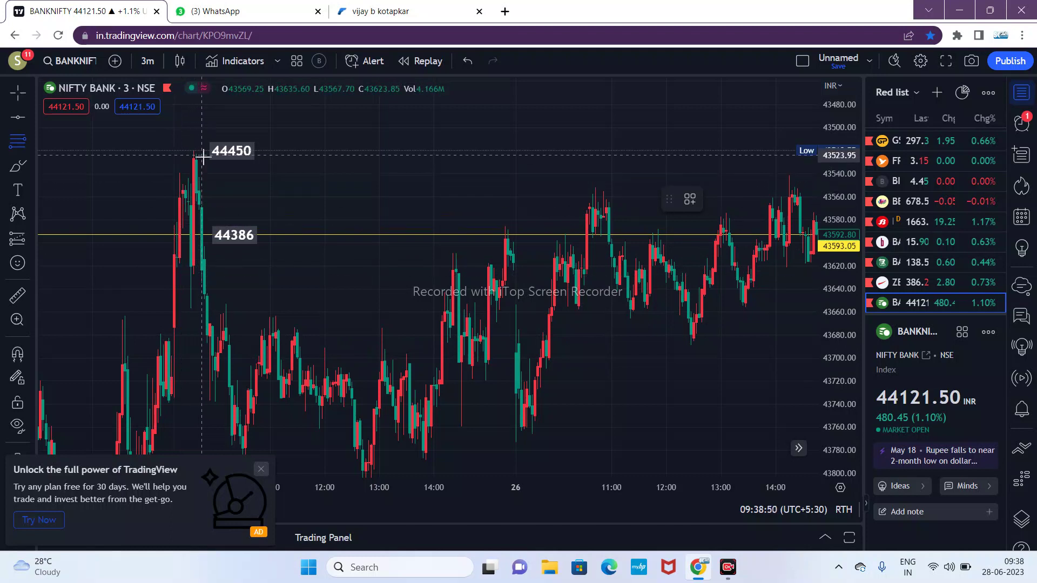
left_click(164, 309)
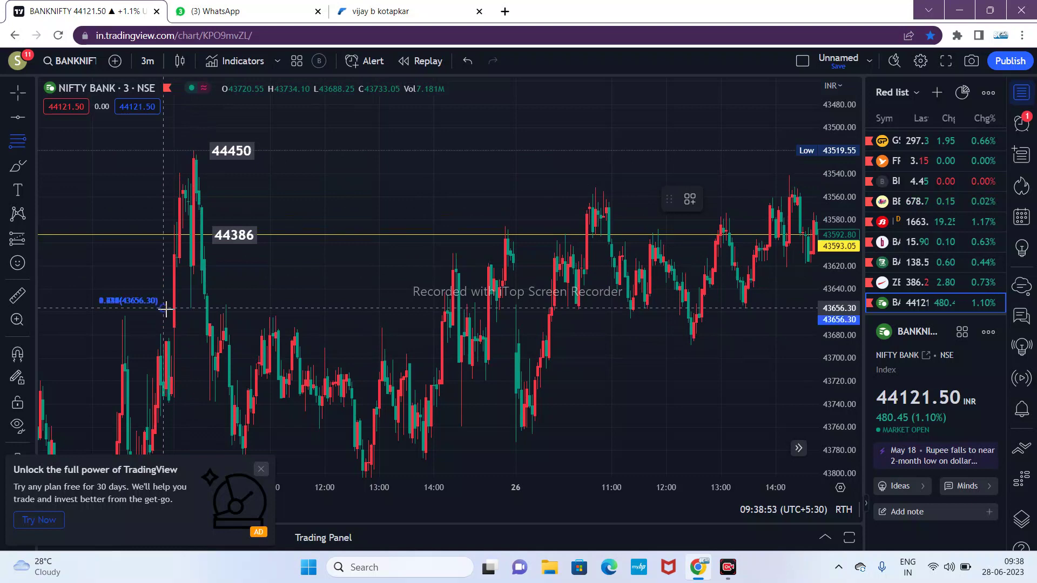
left_click(275, 326)
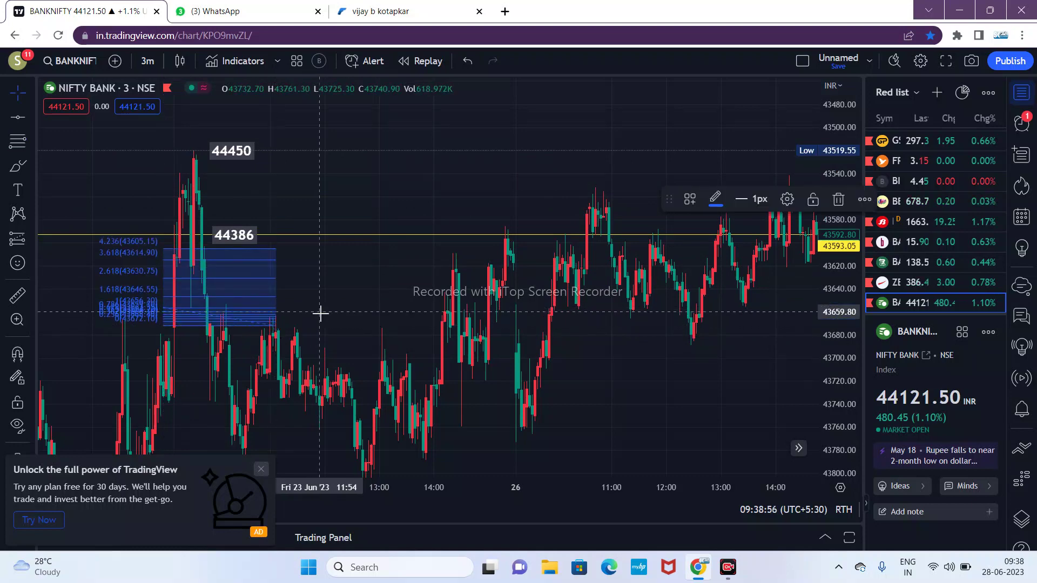
- Shift the Fib retracement so its 0 level sits at about 43656.70, and extend its 1 level to about 43522.20 at the spike's tip
mouse_move(250, 301)
left_mouse_down()
mouse_move(261, 277)
mouse_move(220, 283)
mouse_move(241, 252)
mouse_move(234, 260)
left_mouse_up()
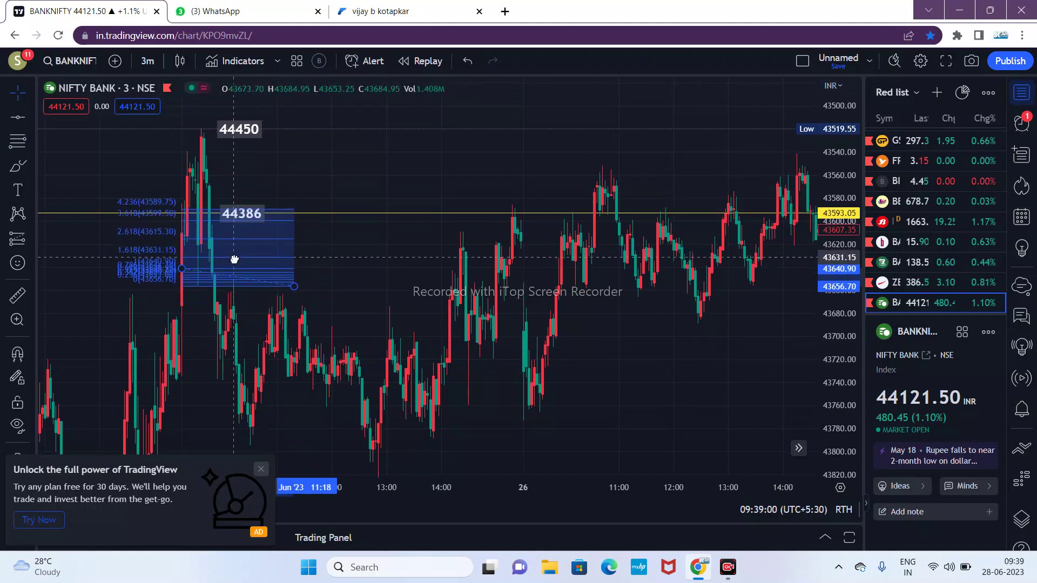
left_click(294, 208)
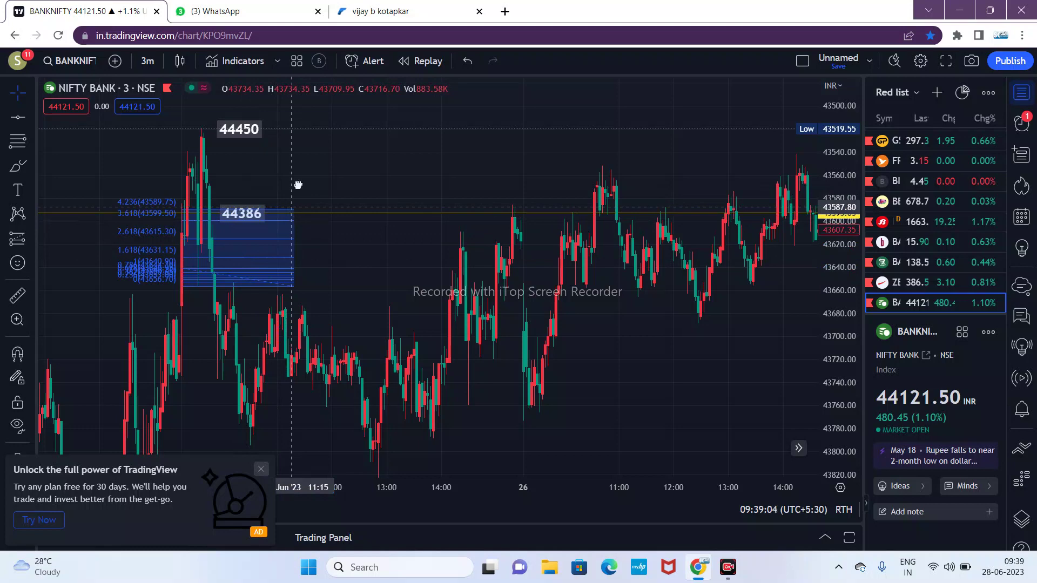
left_click_drag(288, 209, 293, 180)
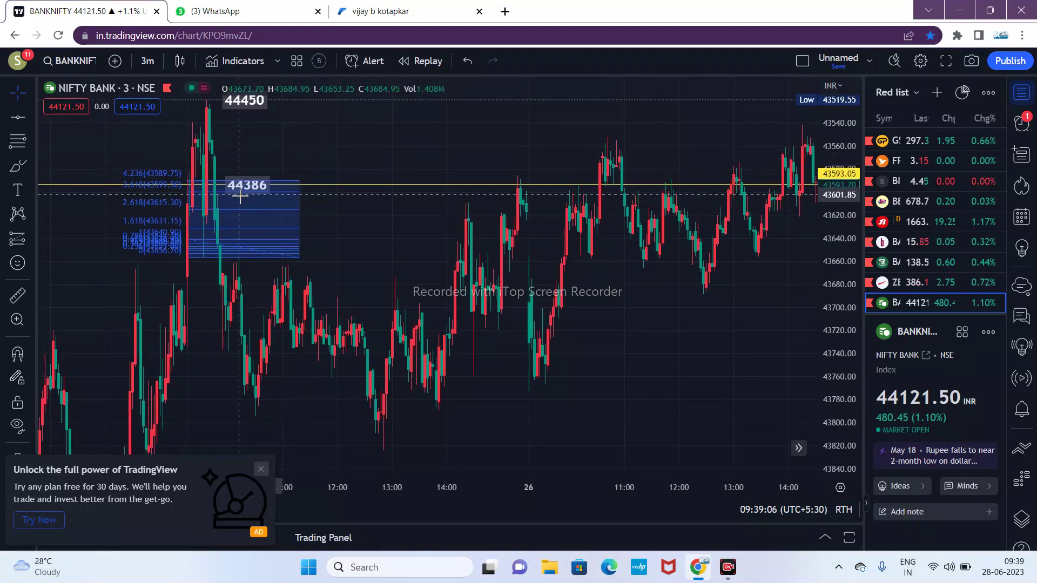
left_click(299, 259)
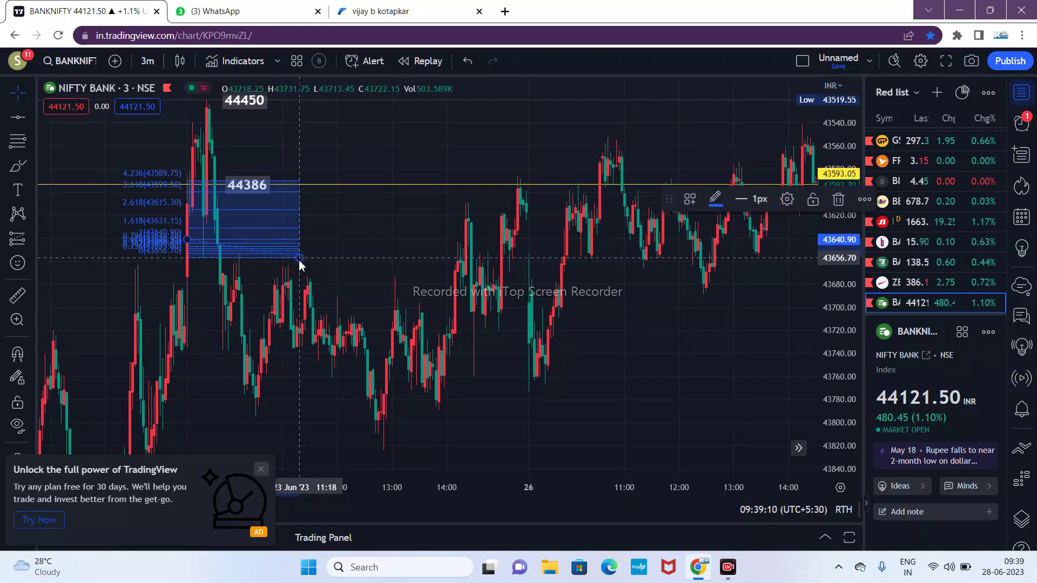
left_click_drag(189, 238, 207, 106)
left_click(331, 144)
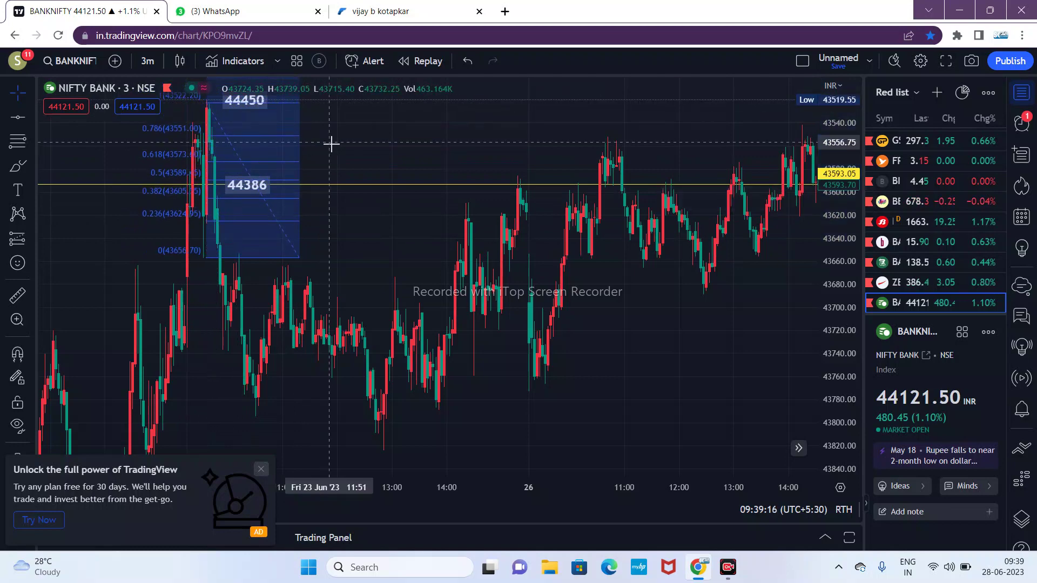
- Look over the price action around the Fib retracement, and switch to frontpage to check the open BANKNIFTY 13JUL23 44400 CE position
left_click_drag(331, 144, 358, 173)
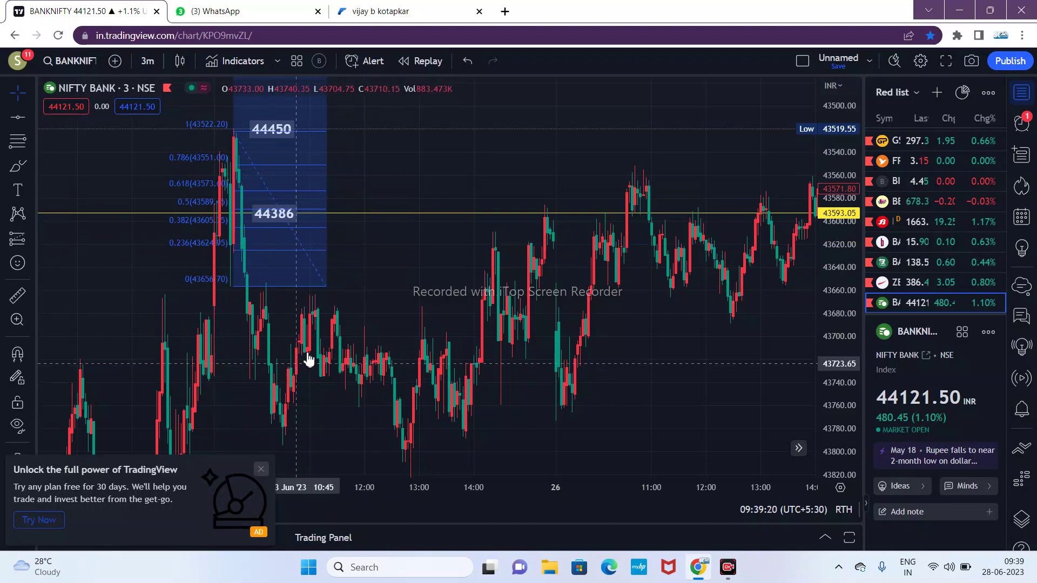
left_click_drag(378, 306, 427, 203)
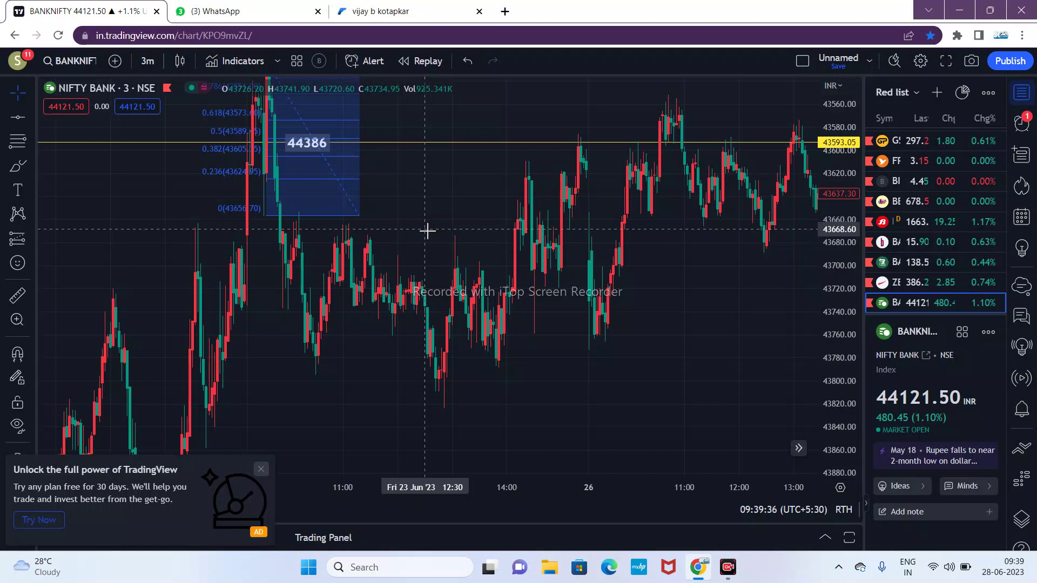
left_click(392, 12)
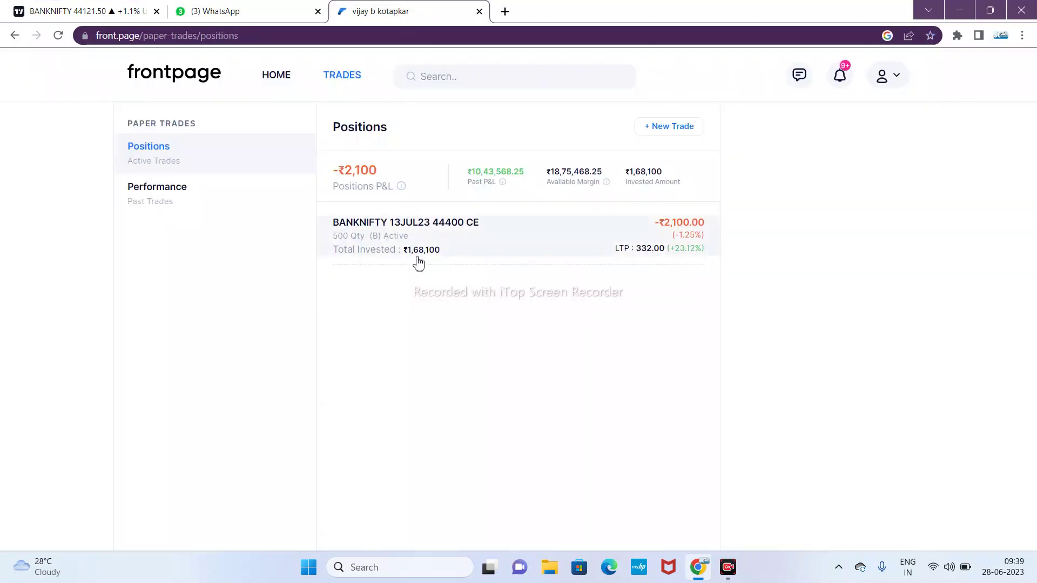
- Refresh the open paper positions on frontpage, and switch to TradingView to examine the 27 and 28 June price action around the Fib retracement
left_click(278, 81)
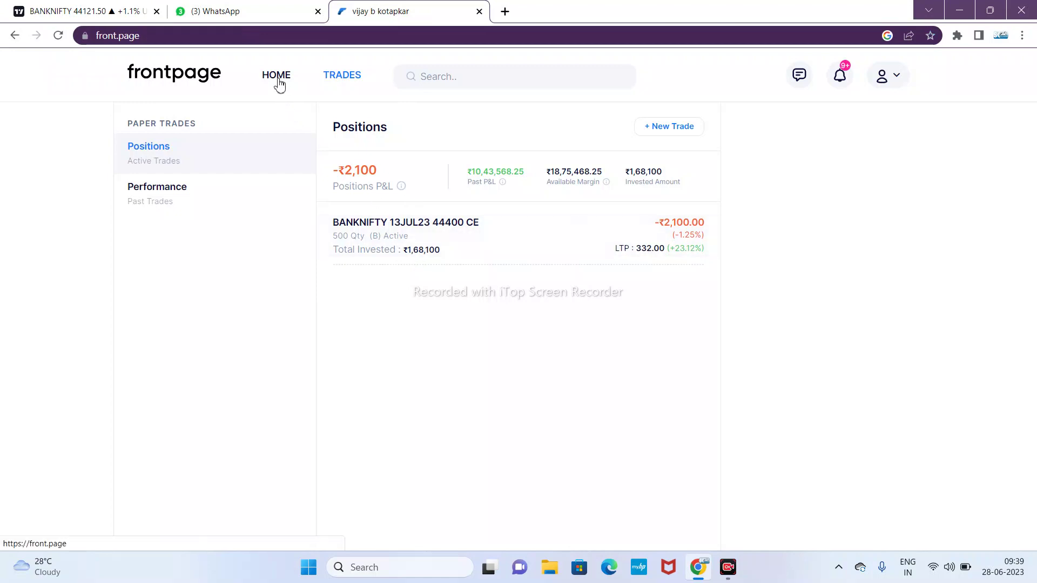
left_click(336, 81)
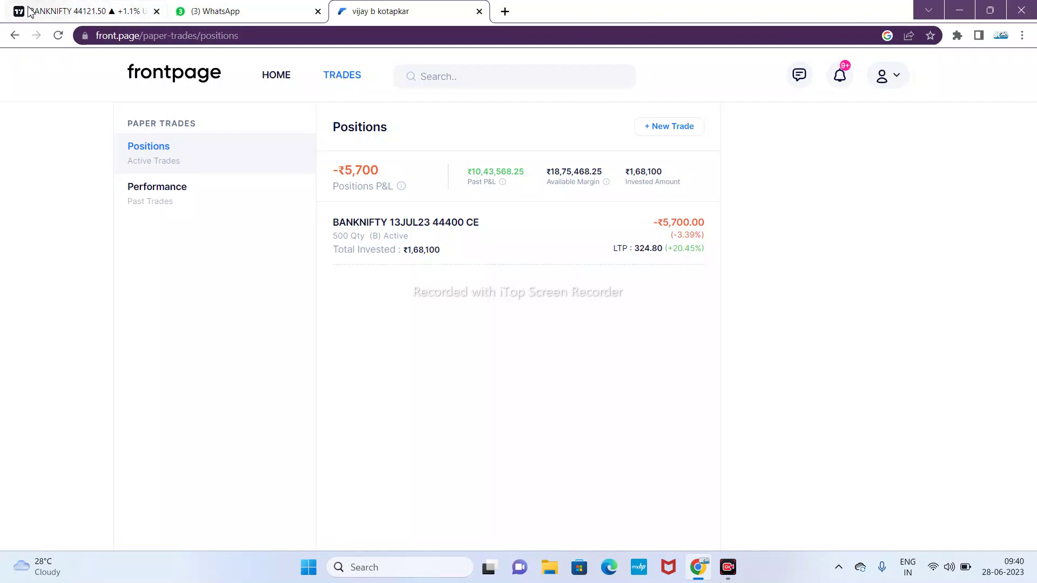
left_click(51, 16)
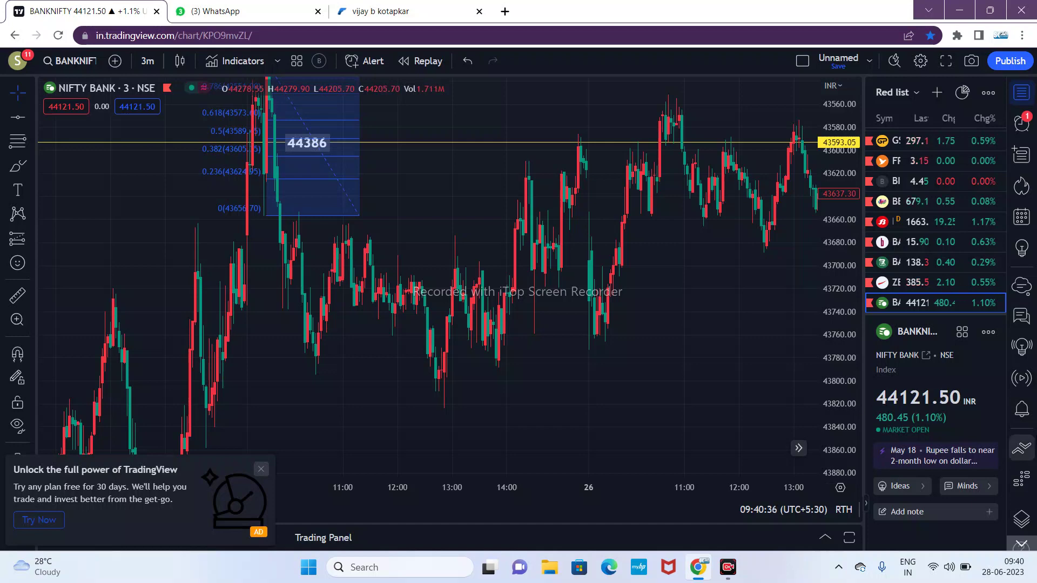
scroll(629, 365, "right", 5)
scroll(628, 362, "right", 5)
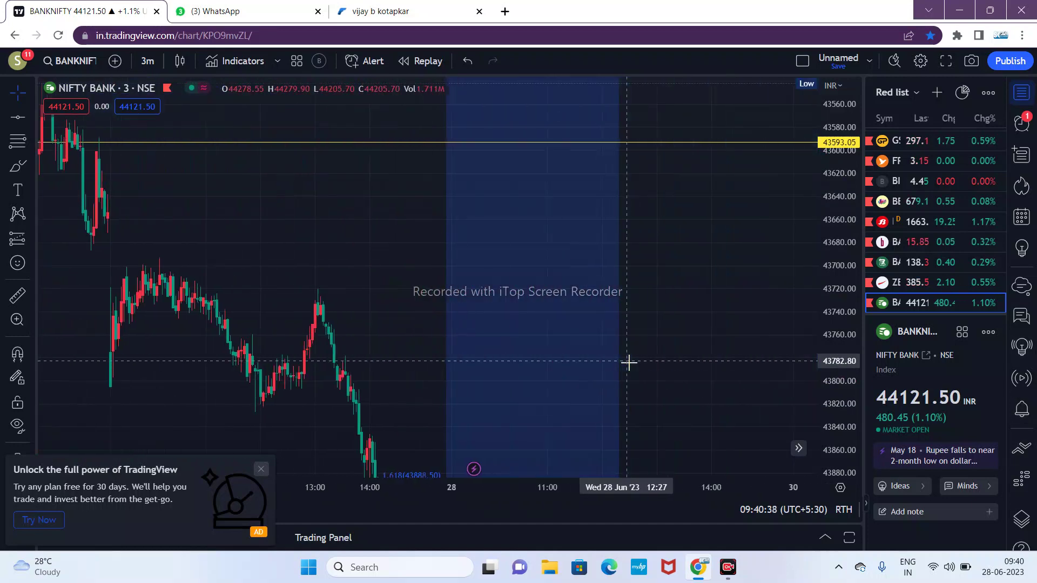
left_click_drag(778, 359, 791, 109)
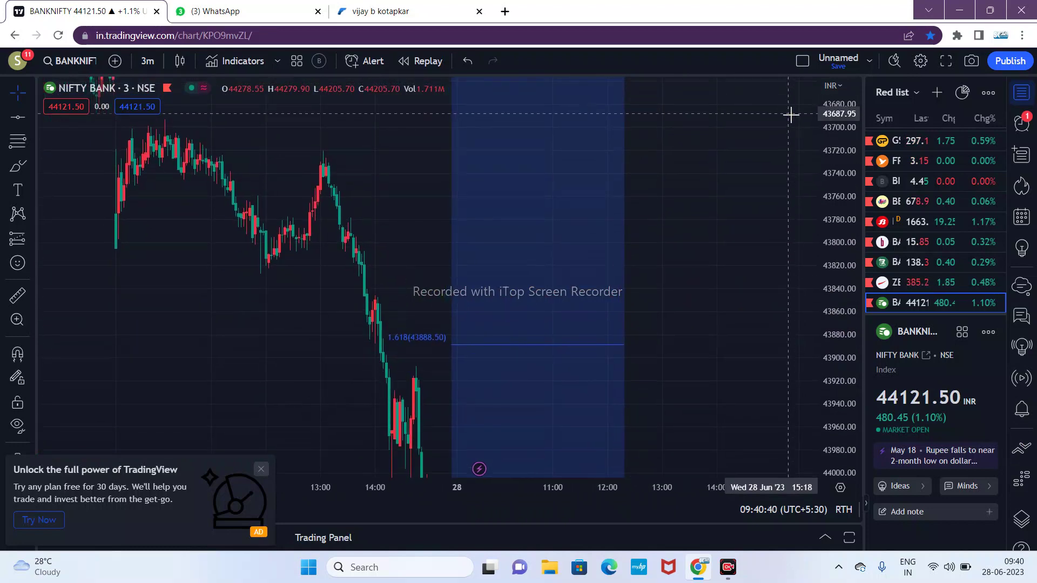
left_click_drag(860, 446, 860, 487)
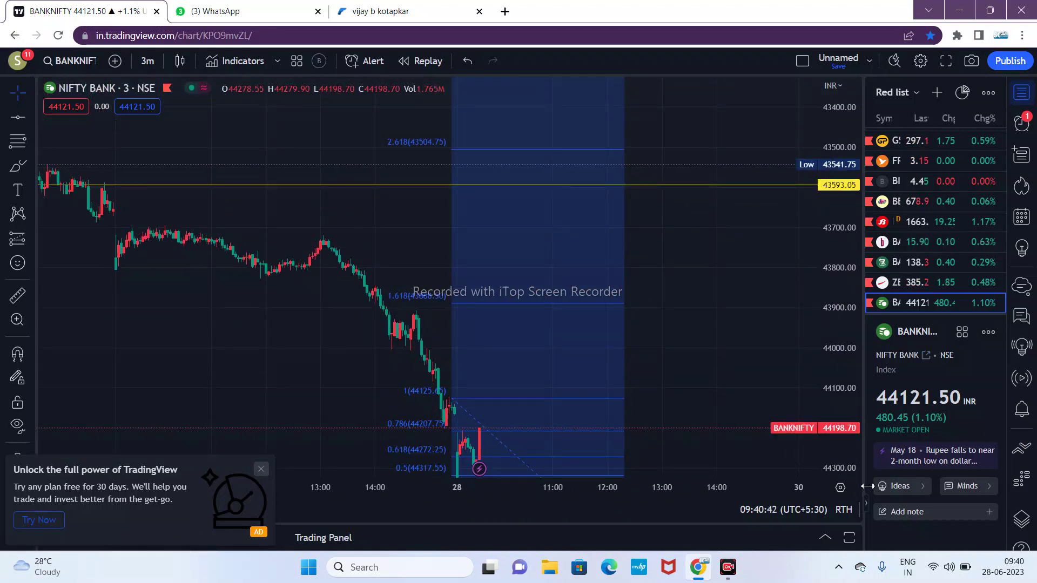
left_click_drag(740, 449, 741, 338)
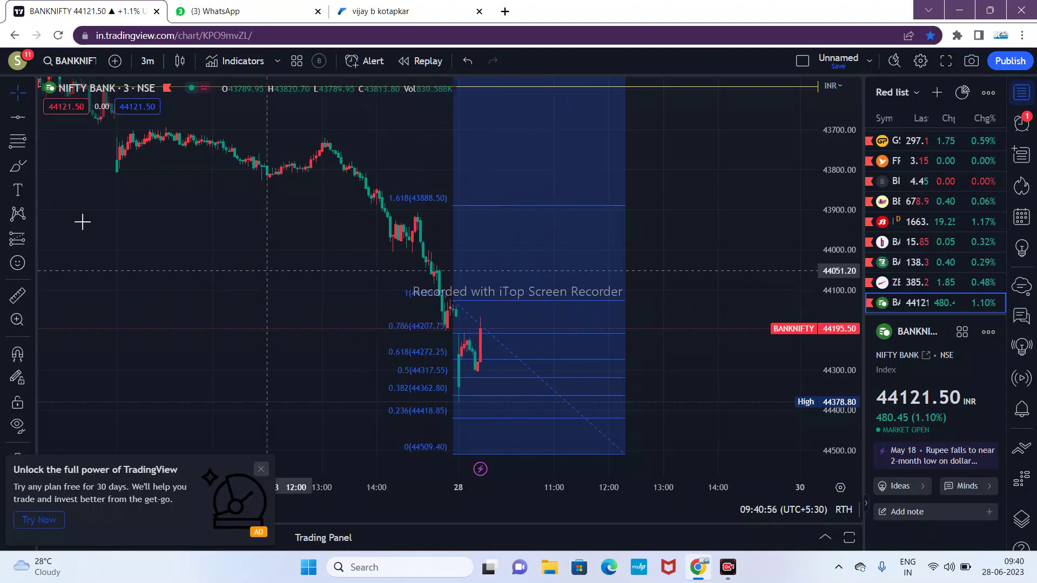
- Draw two horizontal rays at about 44103.35 and 44083.15 from the 27 June candles, and switch back to the frontpage positions
left_click(17, 118)
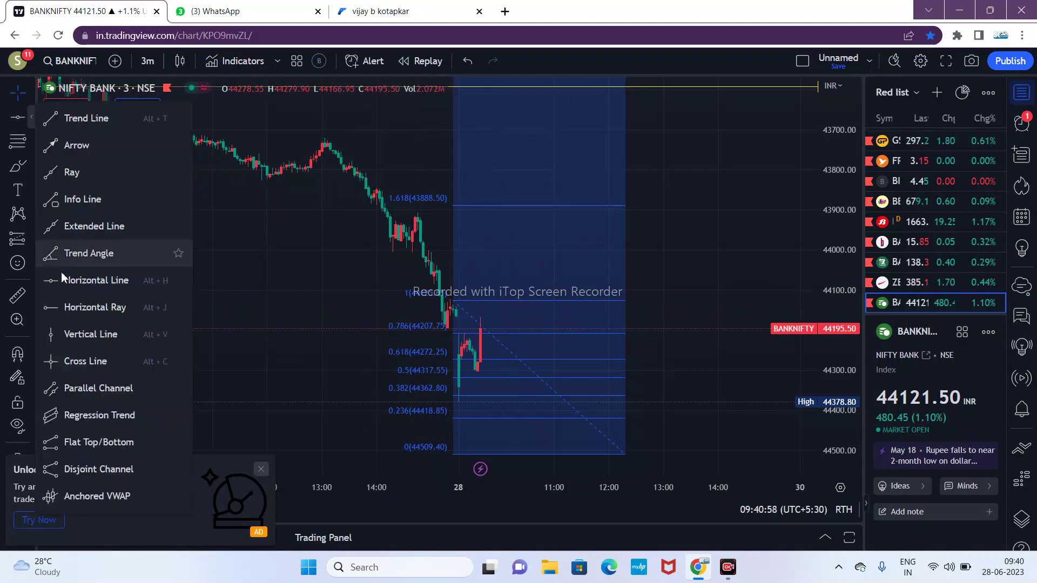
left_click(75, 307)
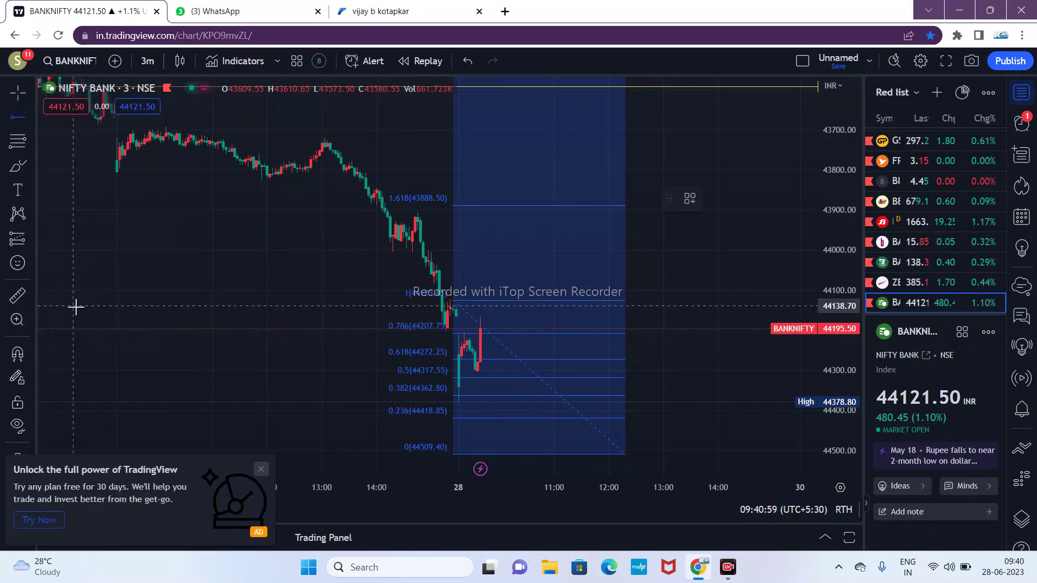
left_click(147, 292)
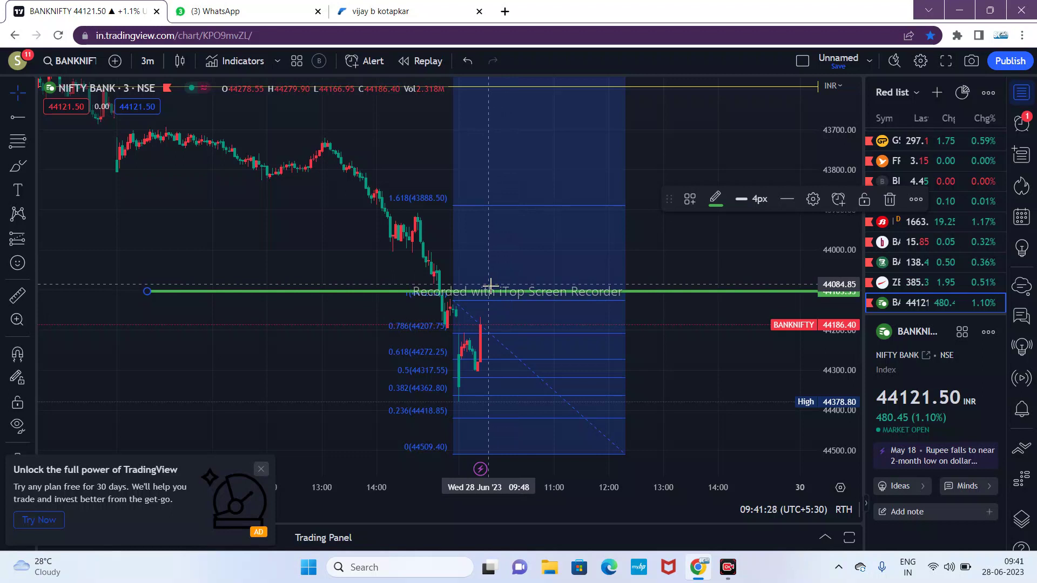
left_click(19, 115)
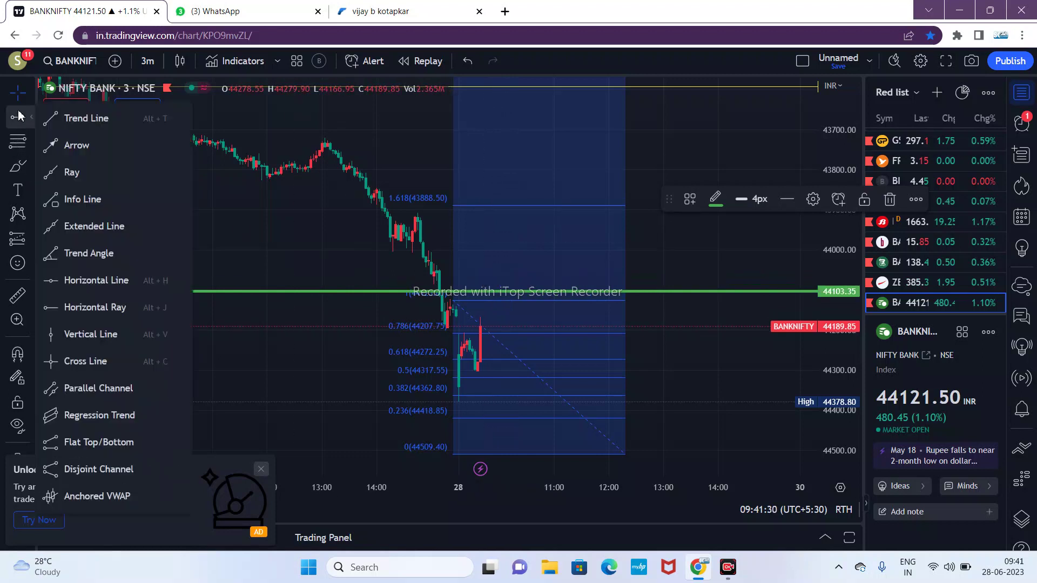
left_click(85, 307)
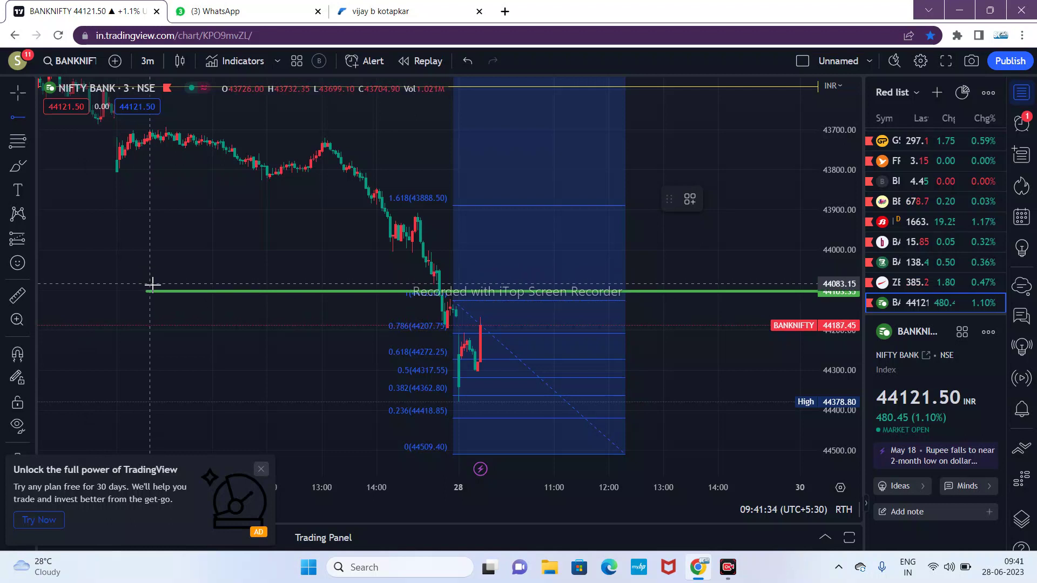
left_click(152, 284)
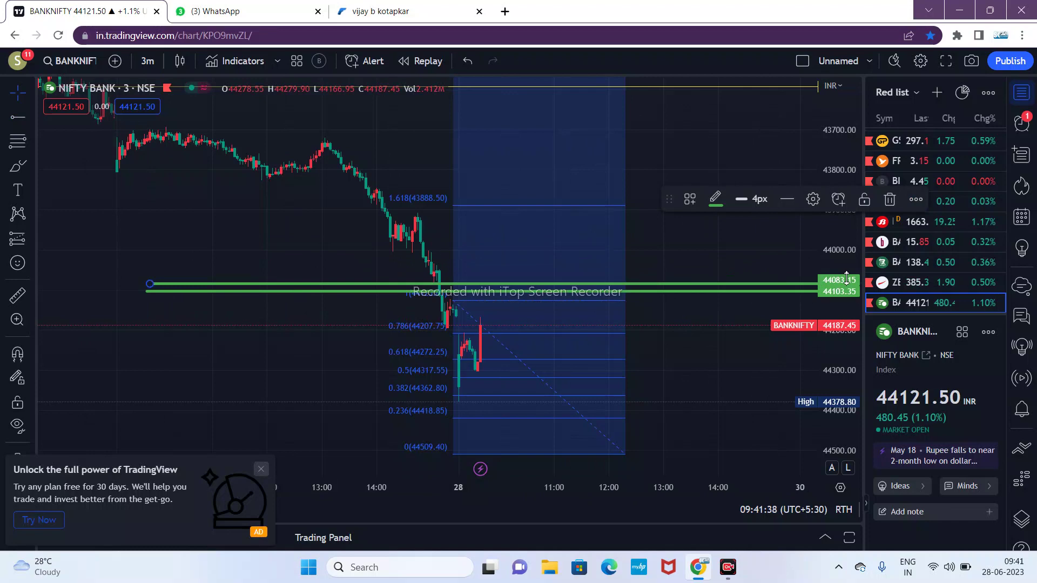
left_click_drag(846, 278, 846, 305)
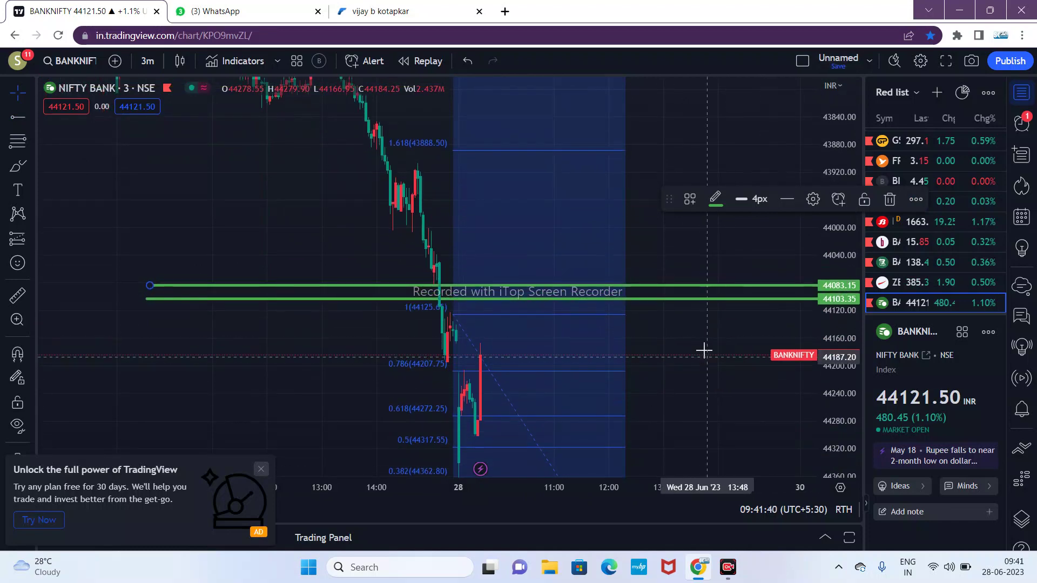
left_click_drag(702, 340, 689, 300)
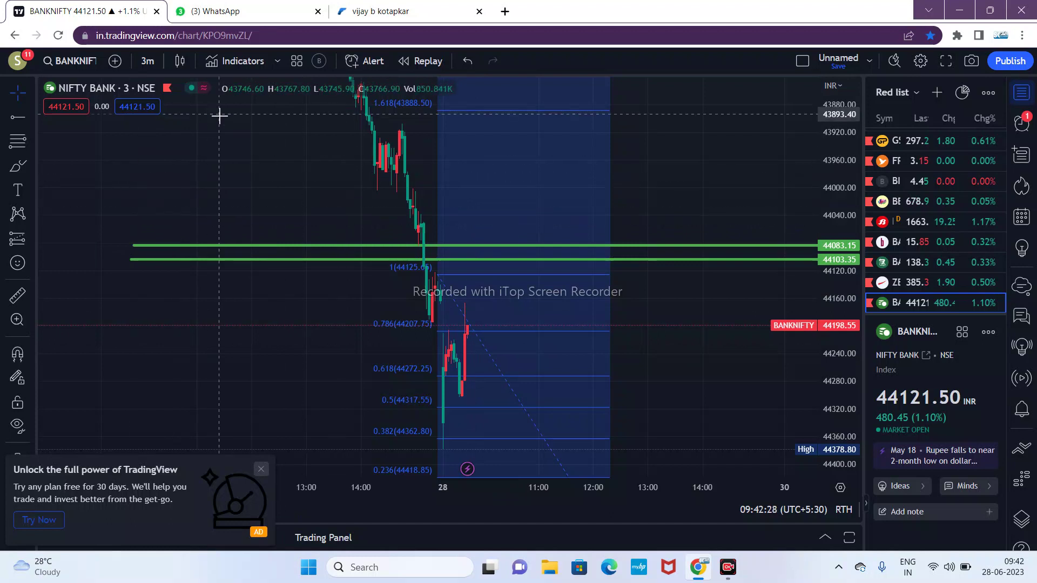
left_click(390, 17)
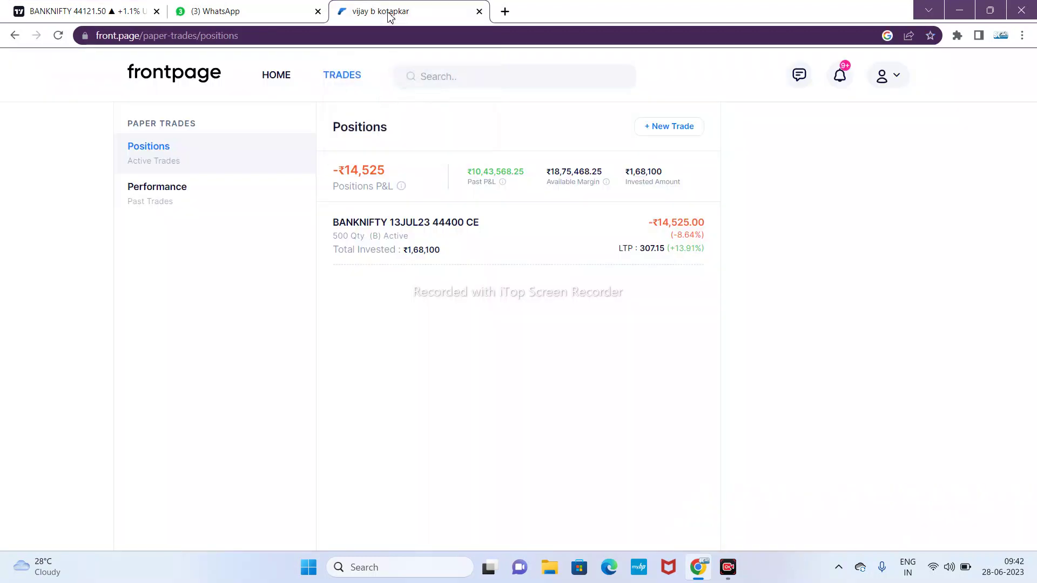
left_click(656, 127)
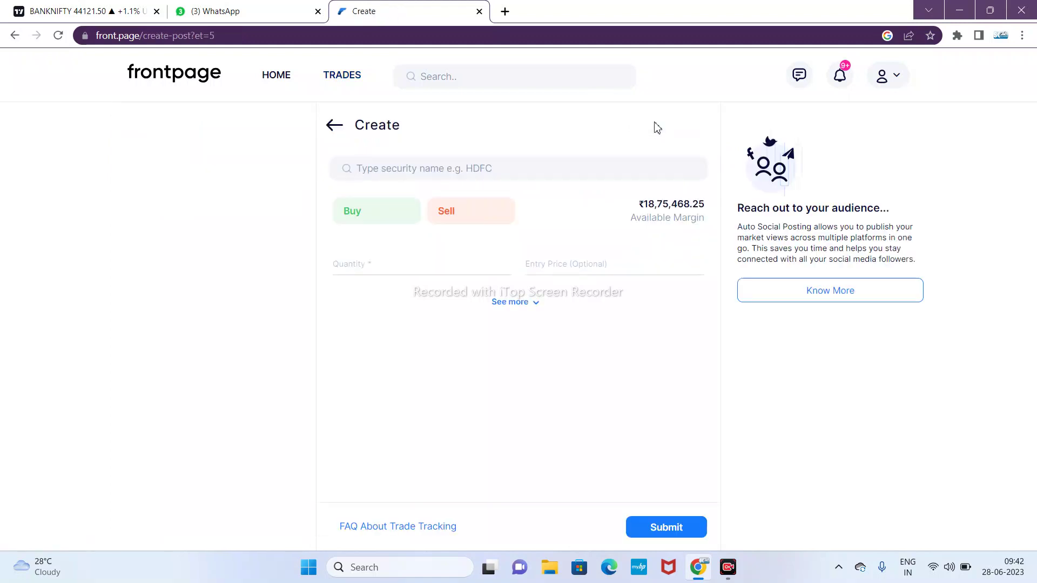
type("44")
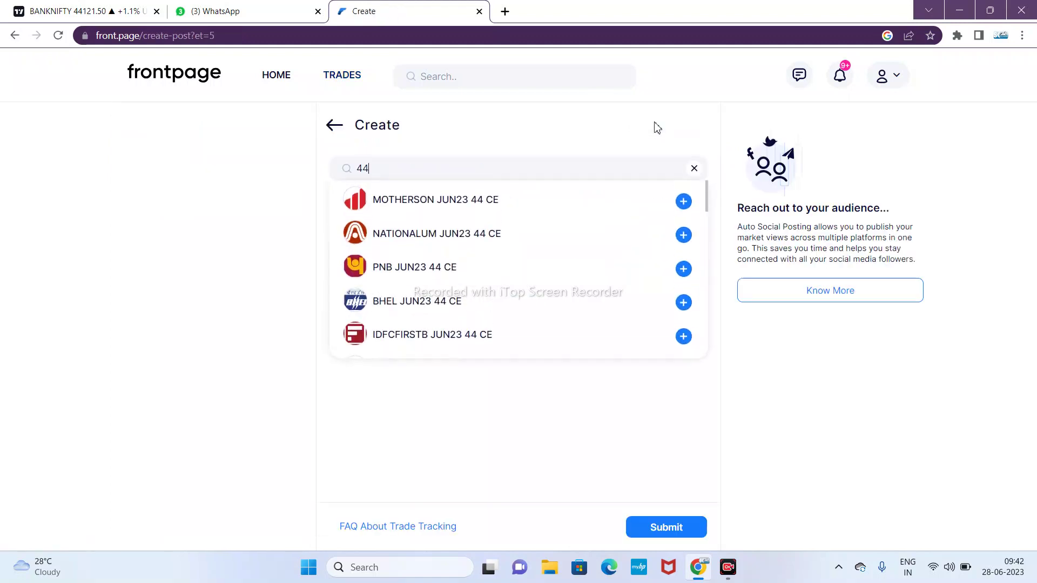
type("500")
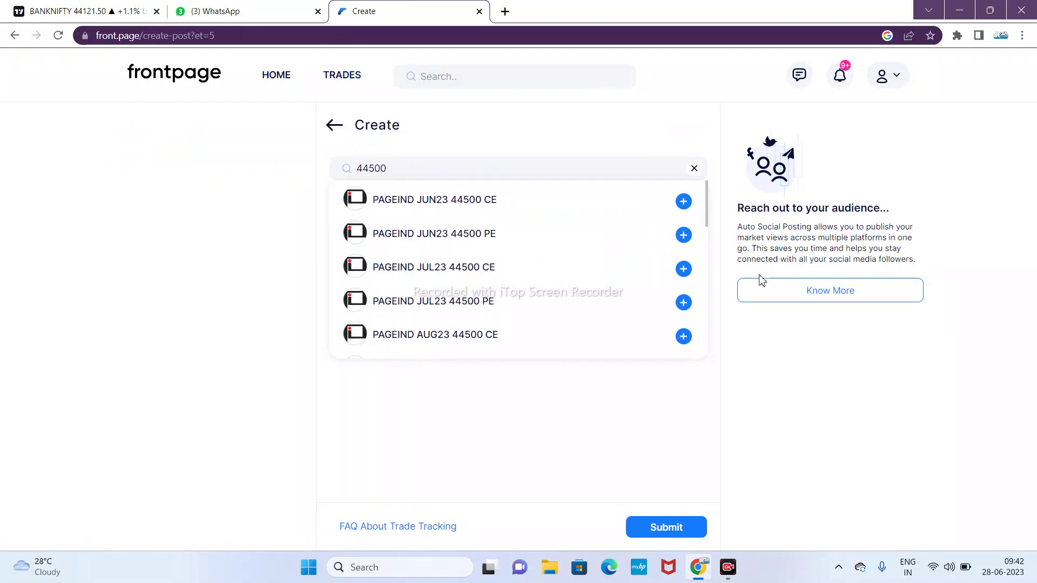
scroll(548, 307, "down", 7)
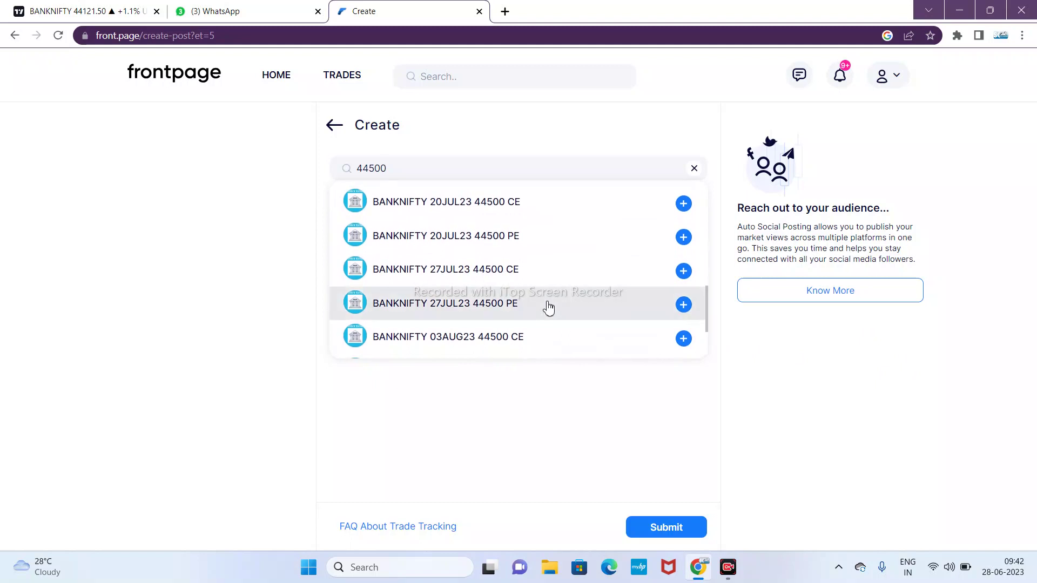
scroll(548, 306, "down", 3)
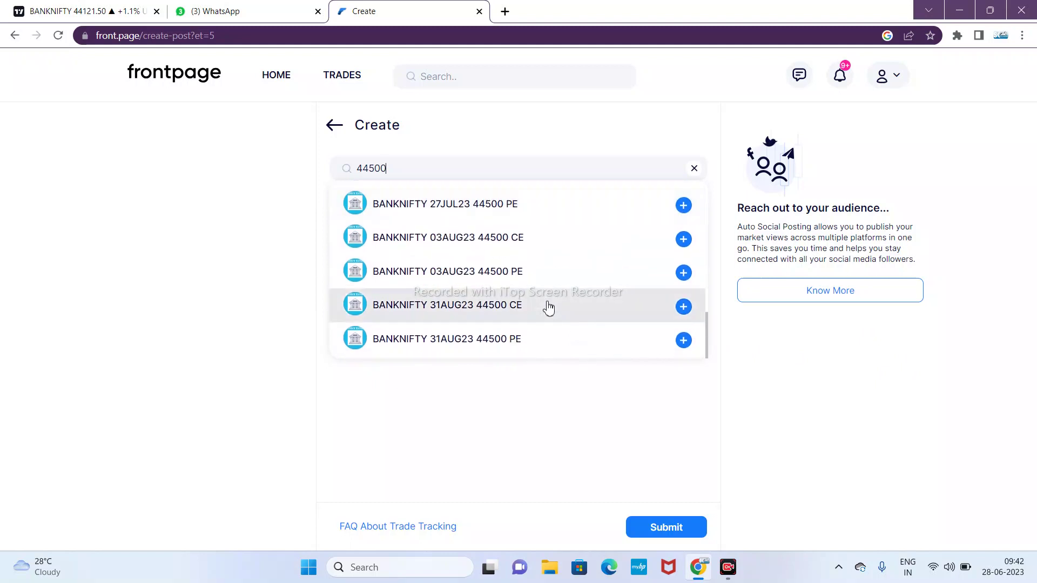
scroll(548, 307, "up", 6)
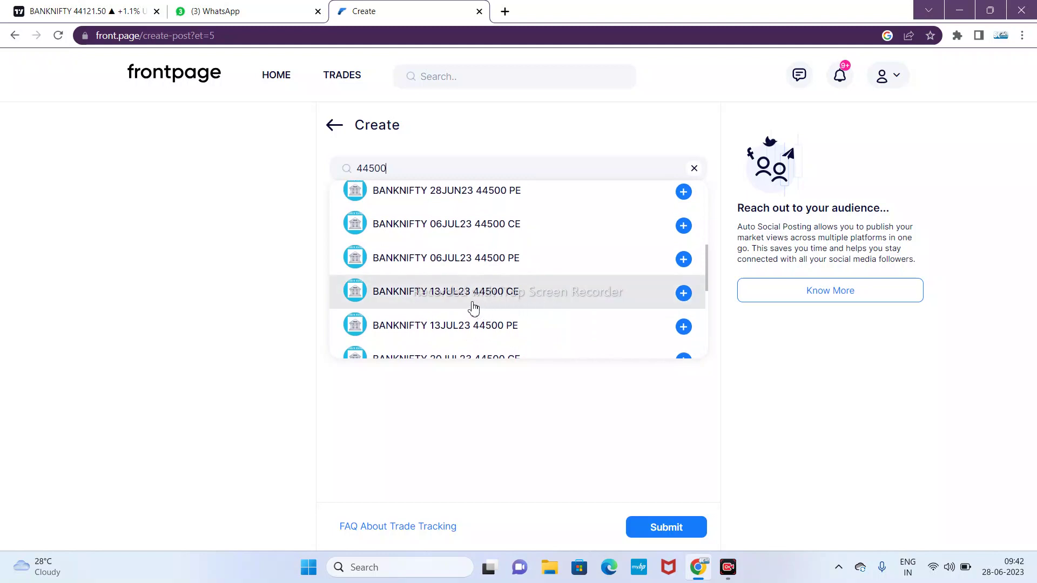
left_click(481, 332)
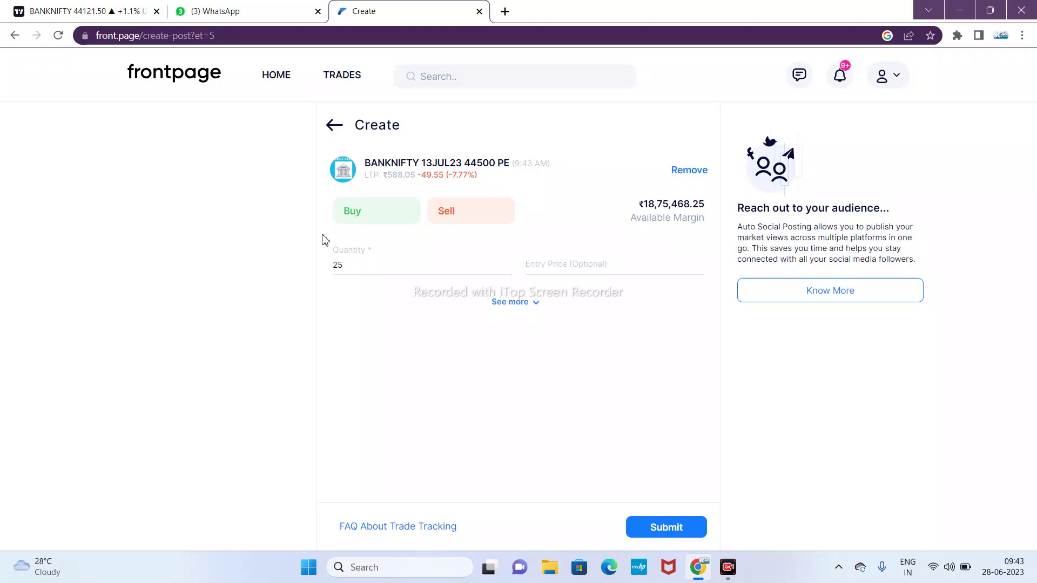
left_click(335, 128)
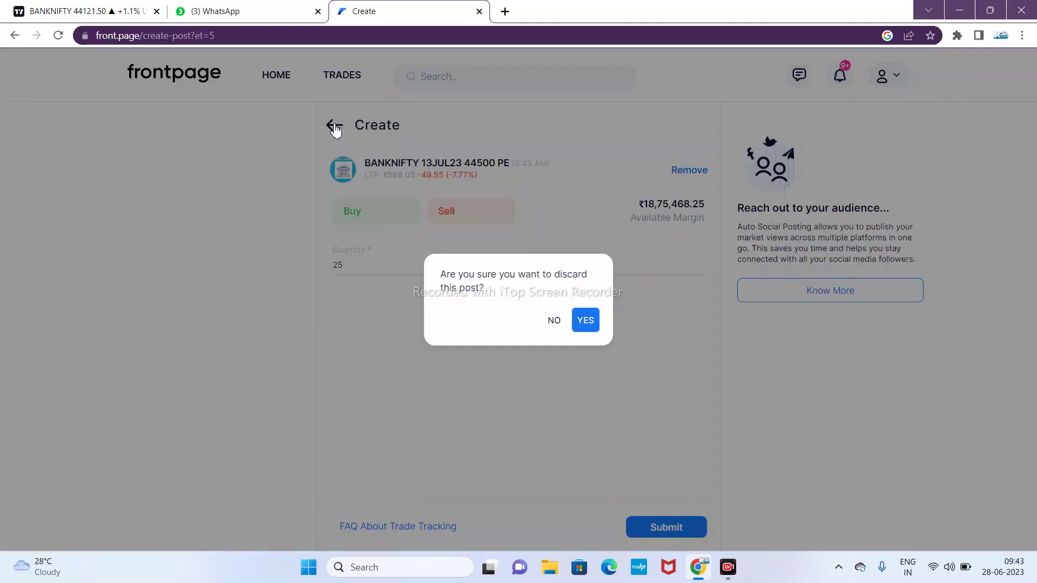
left_click(587, 322)
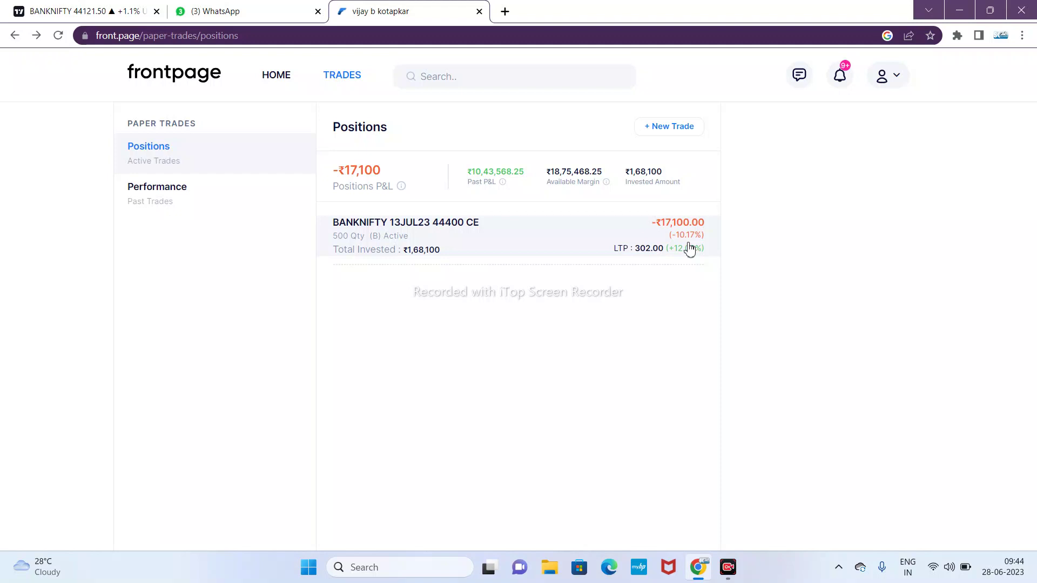
- Submit a new paper trade buying 1000 quantity of BANKNIFTY 06JUL23 44400 CE without an entry price, and refresh the positions list
left_click(661, 129)
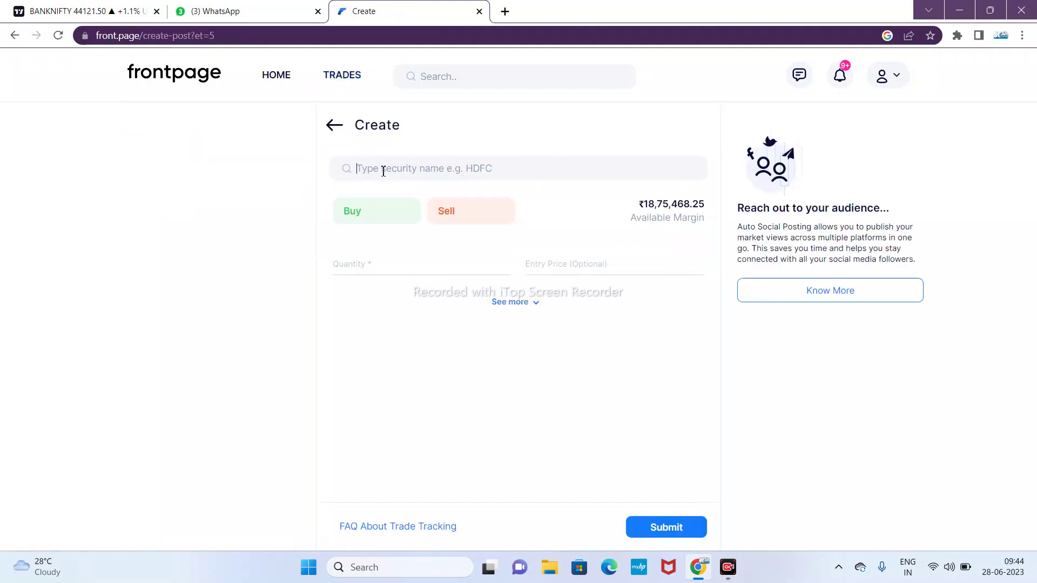
type("44400")
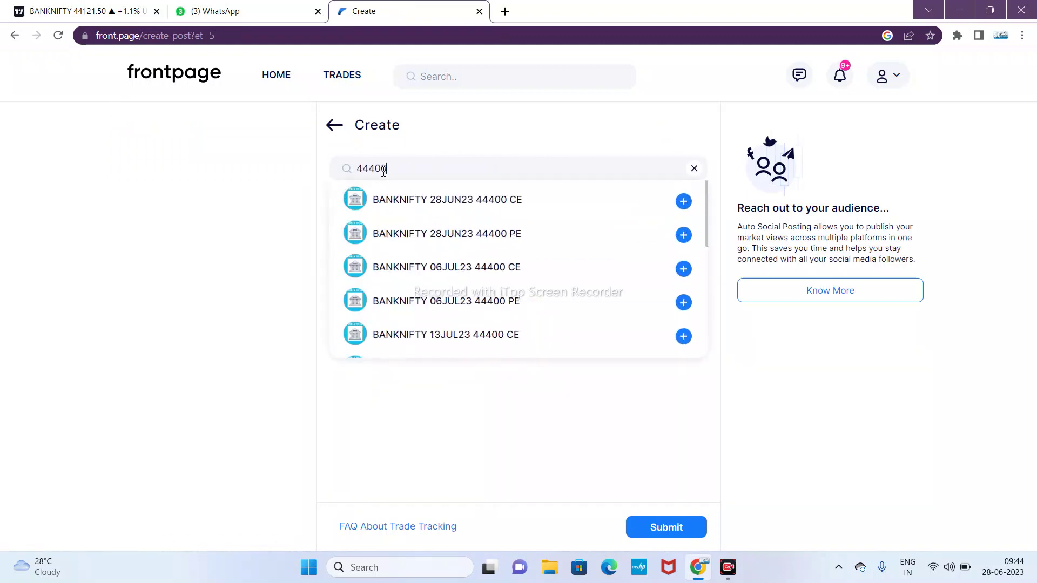
left_click(469, 268)
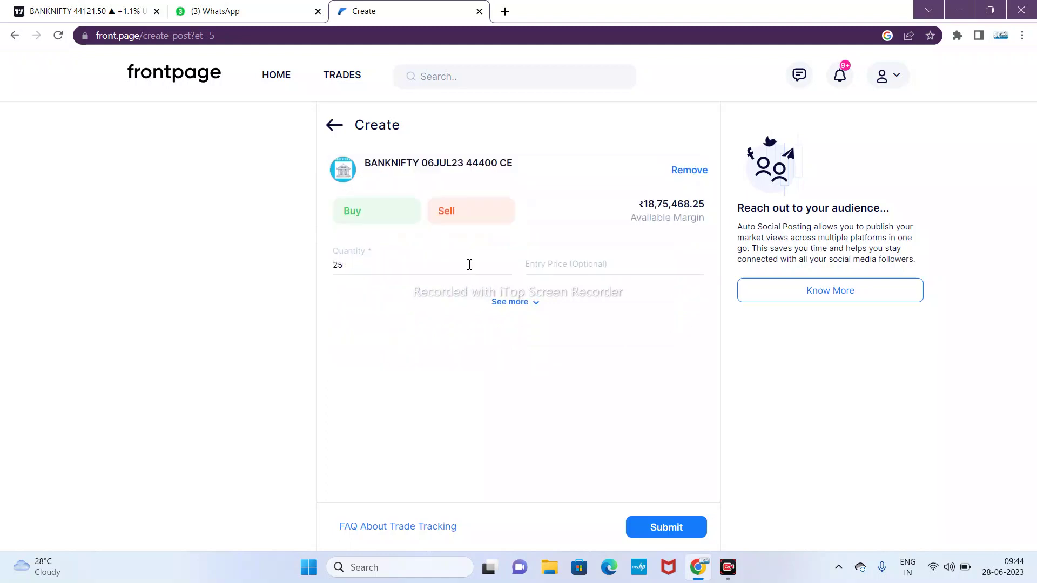
left_click(362, 268)
key("BackSpace")
key("BackSpace")
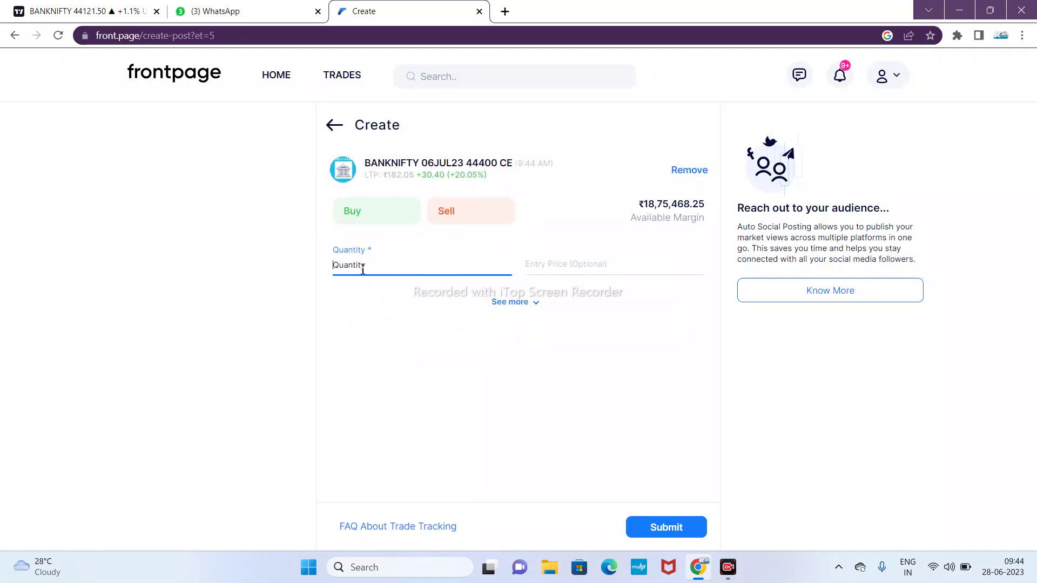
type("1000")
left_click(371, 209)
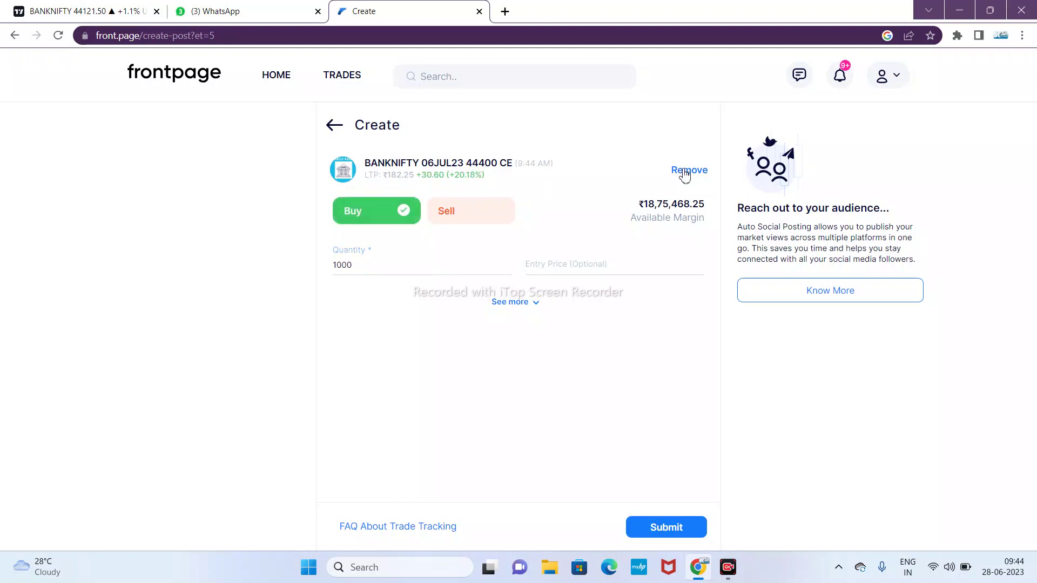
left_click(667, 530)
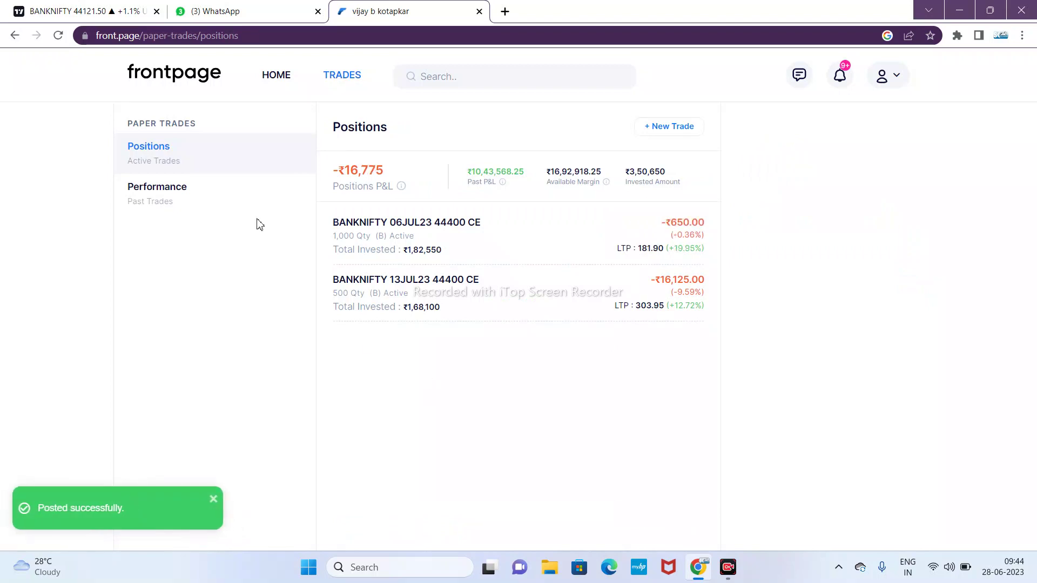
left_click(267, 76)
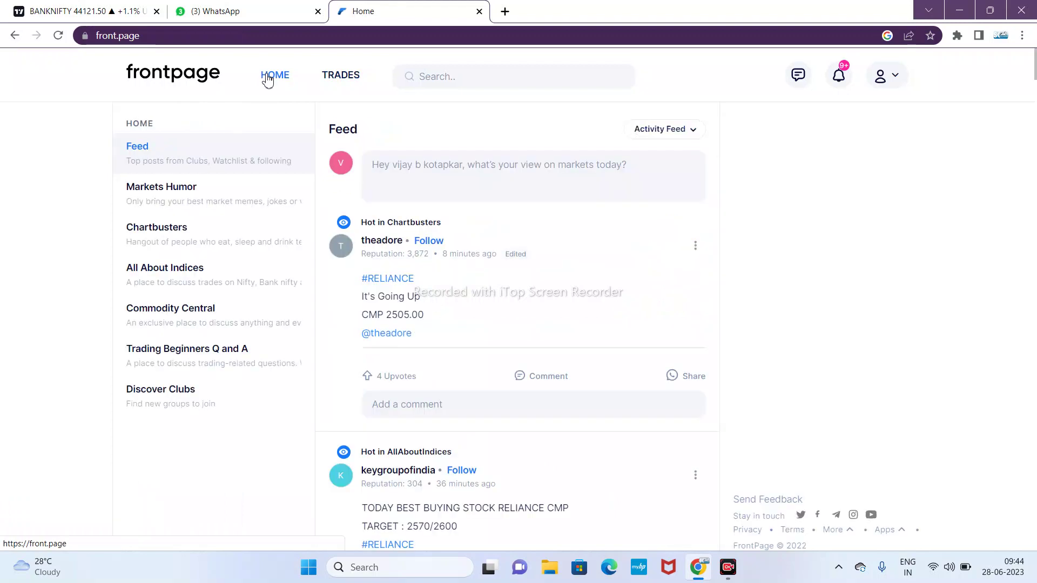
left_click(339, 76)
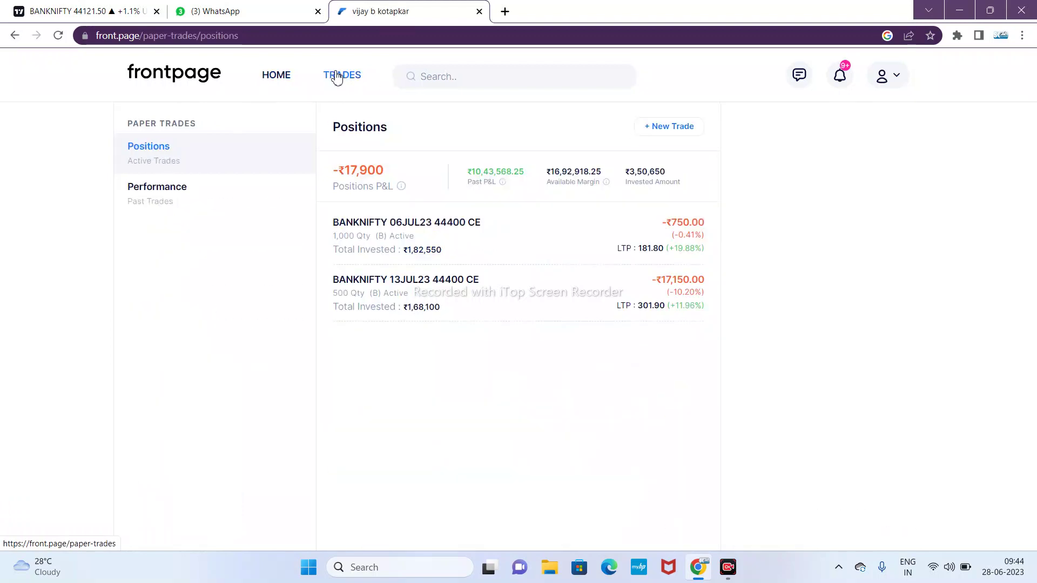